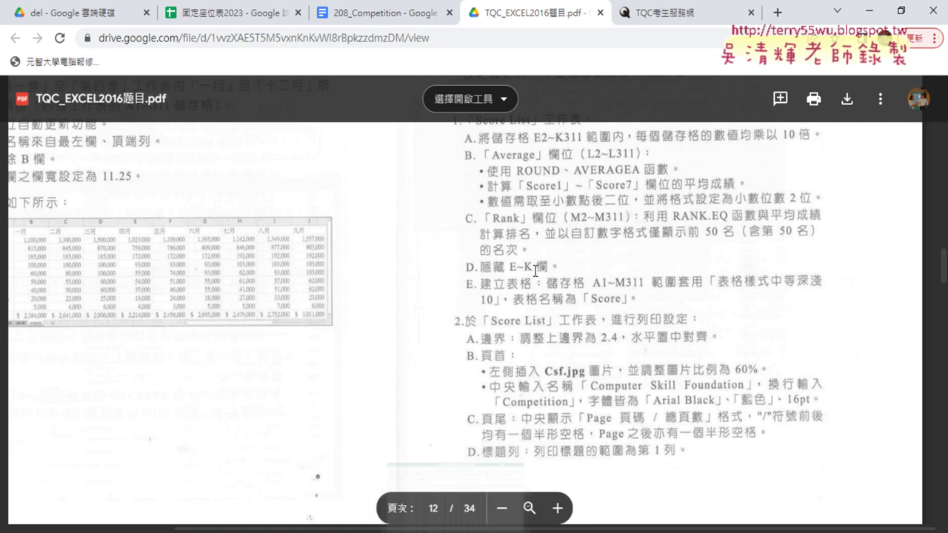
Hide columns E:K (Score1 through Score7) in the Score List workbook.
left_click(466, 481)
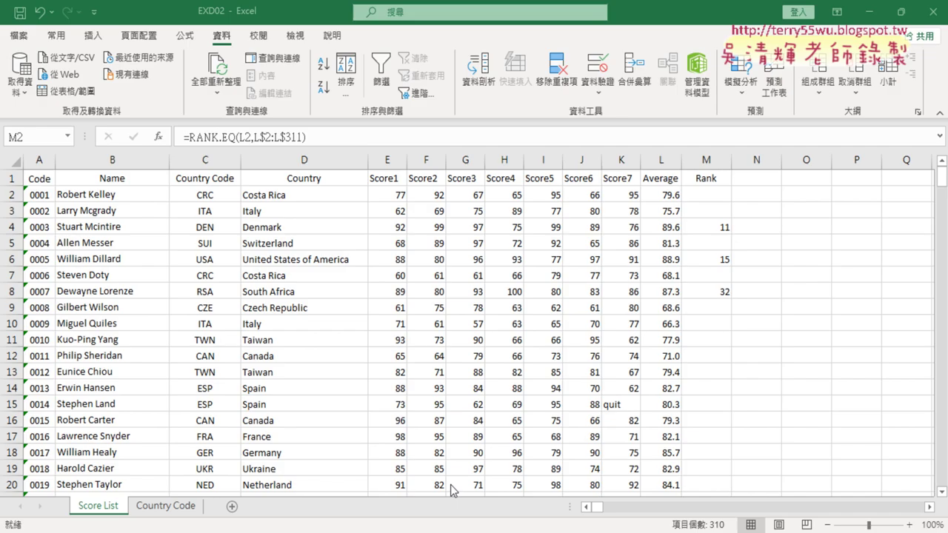
left_click_drag(389, 160, 619, 151)
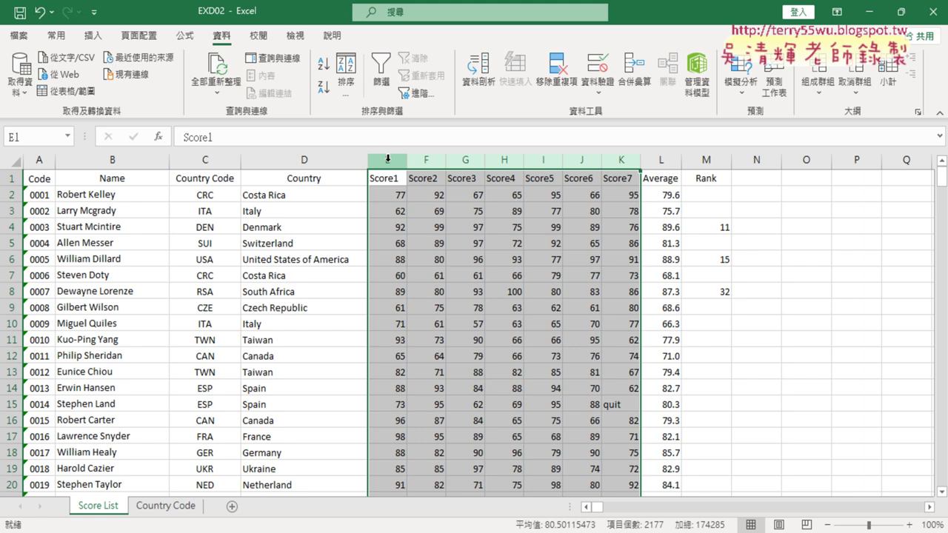
right_click(469, 225)
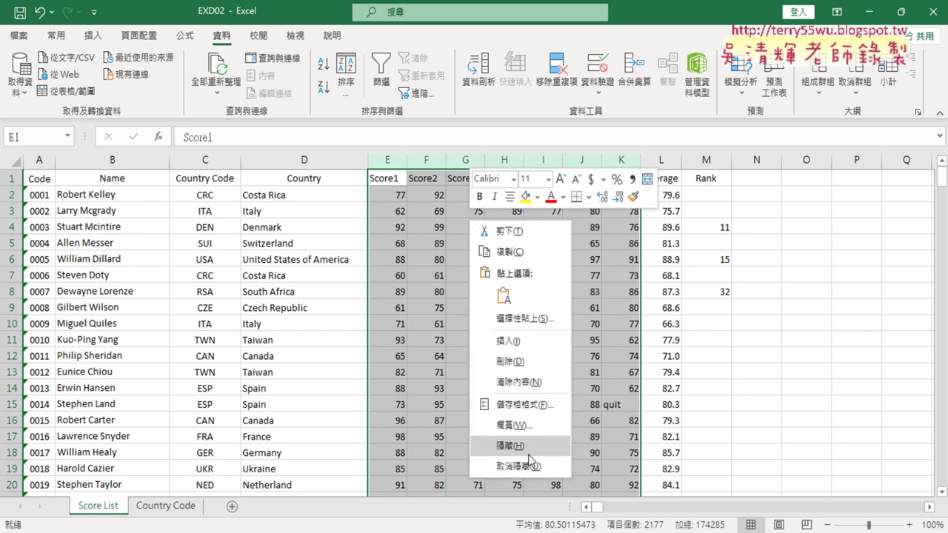
left_click(511, 446)
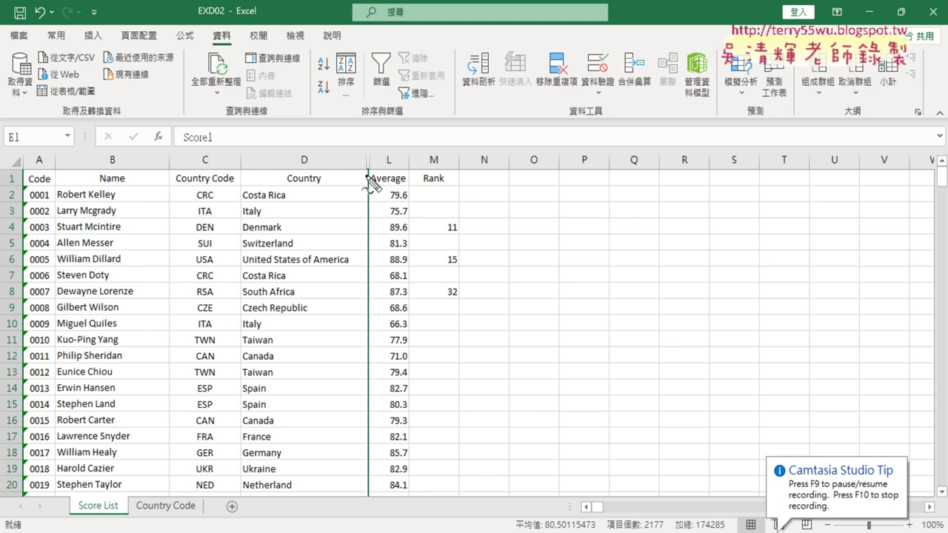
Circle the Country and Average headings to show they are now adjacent.
left_click_drag(296, 160, 315, 168)
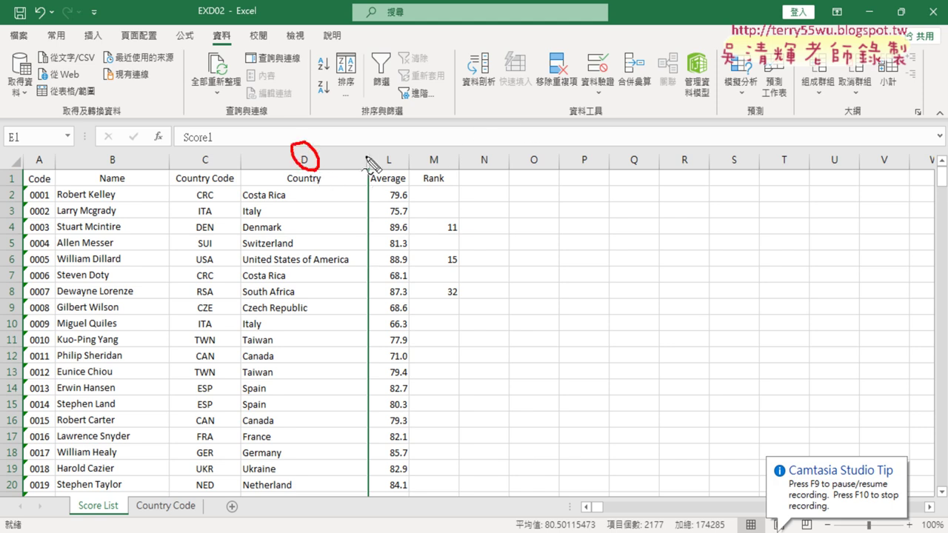
left_click_drag(400, 148, 410, 155)
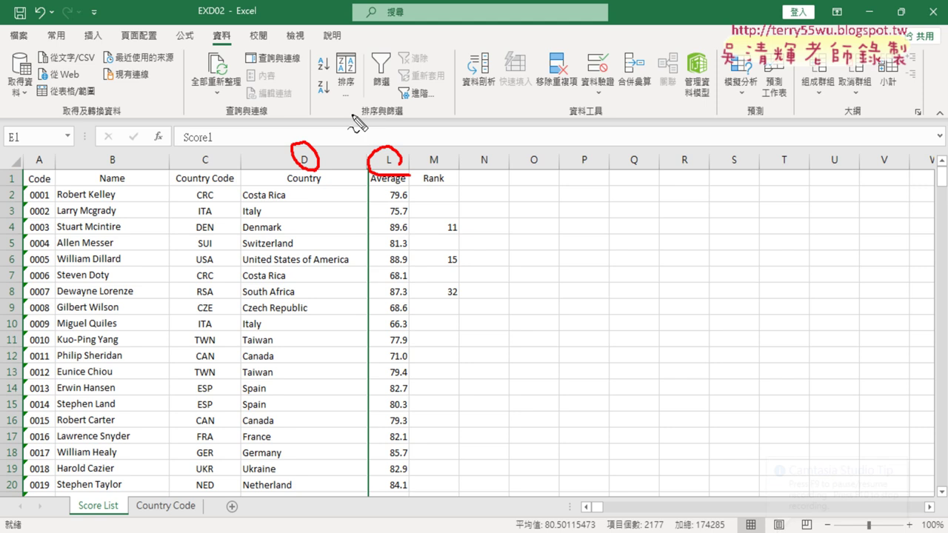
mouse_move(354, 111)
left_mouse_down()
mouse_move(360, 148)
mouse_move(398, 144)
left_mouse_up()
key("Escape")
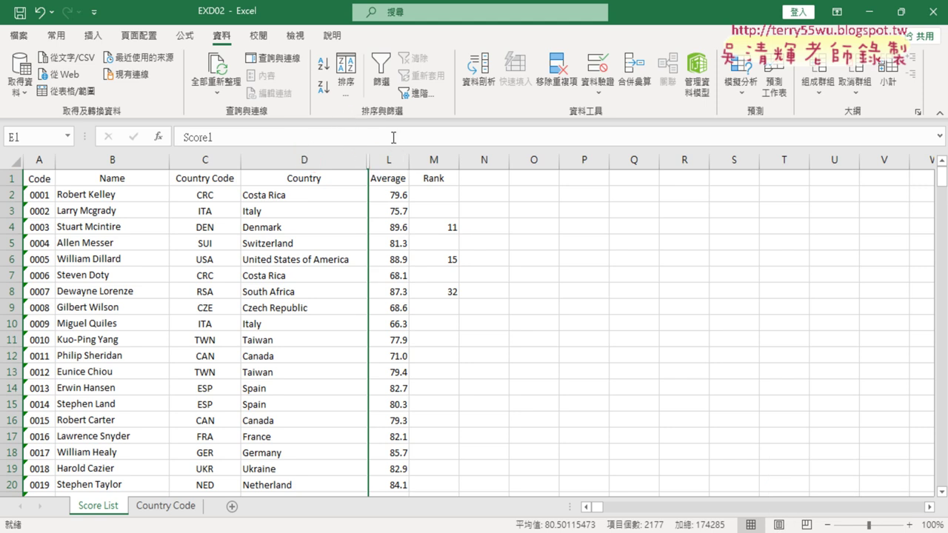
left_click(367, 161)
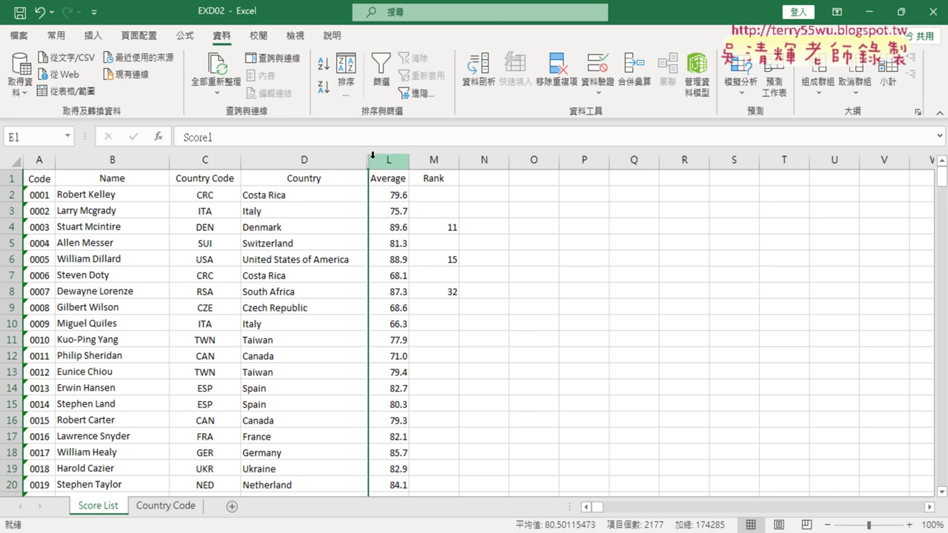
double_click(381, 159)
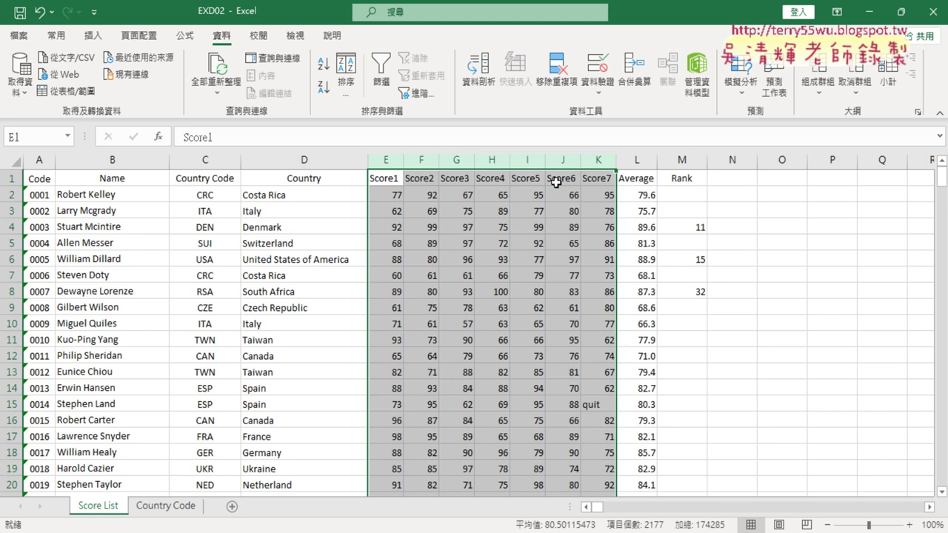
key("ctrl+z")
left_click(376, 160)
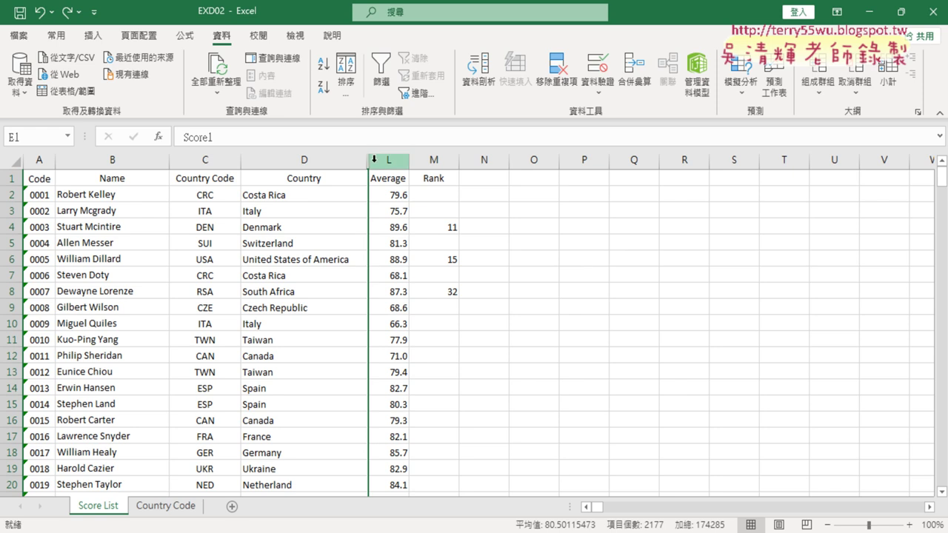
right_click(375, 161)
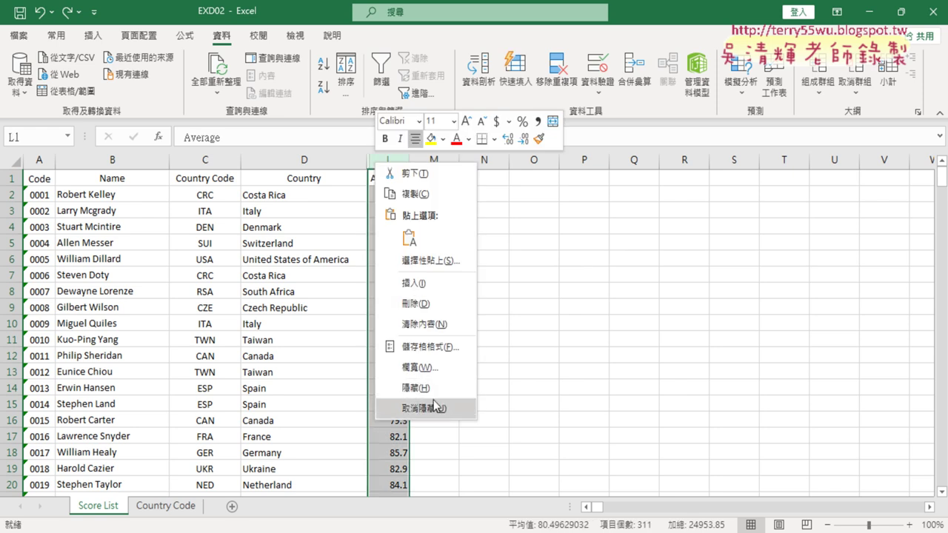
left_click(433, 404)
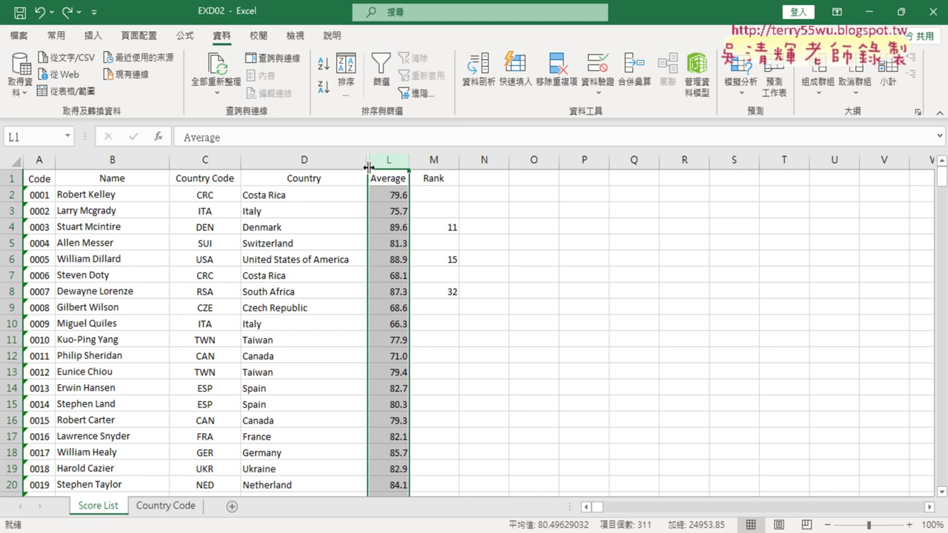
left_click_drag(366, 161, 385, 158)
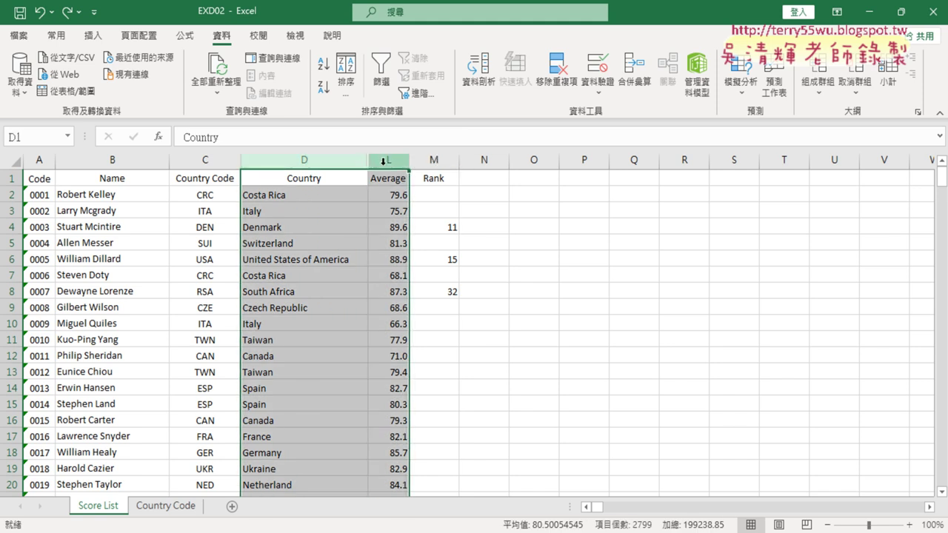
right_click(382, 161)
left_click(434, 406)
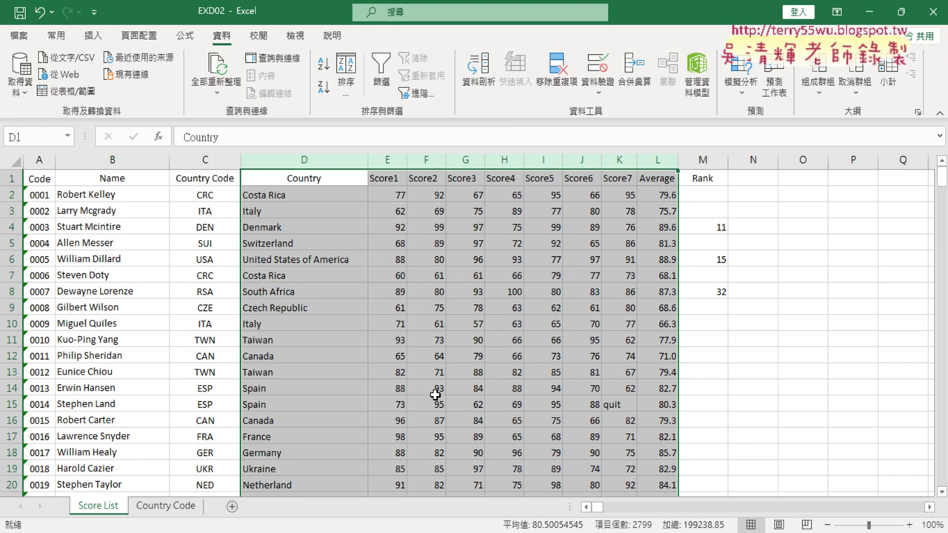
key("ctrl+z")
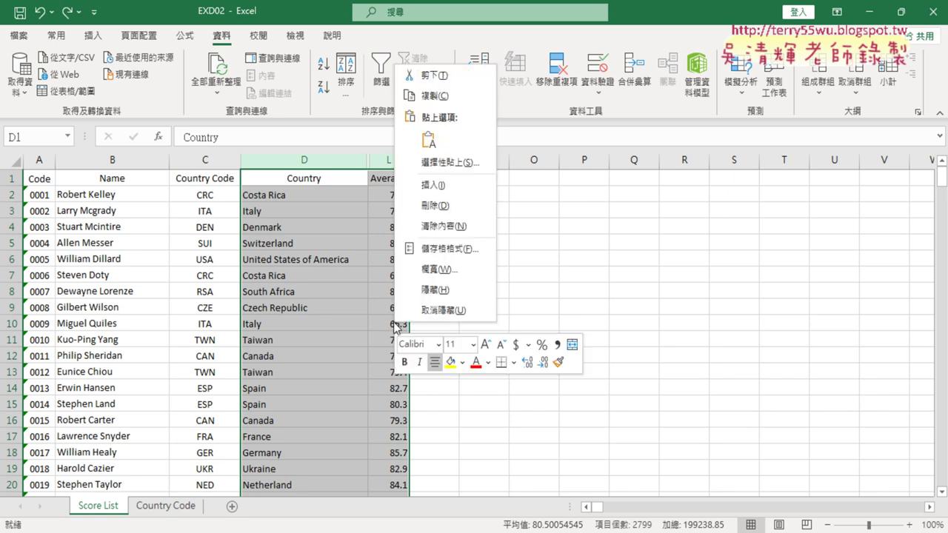
right_click(397, 326)
left_click(422, 490)
mouse_move(422, 519)
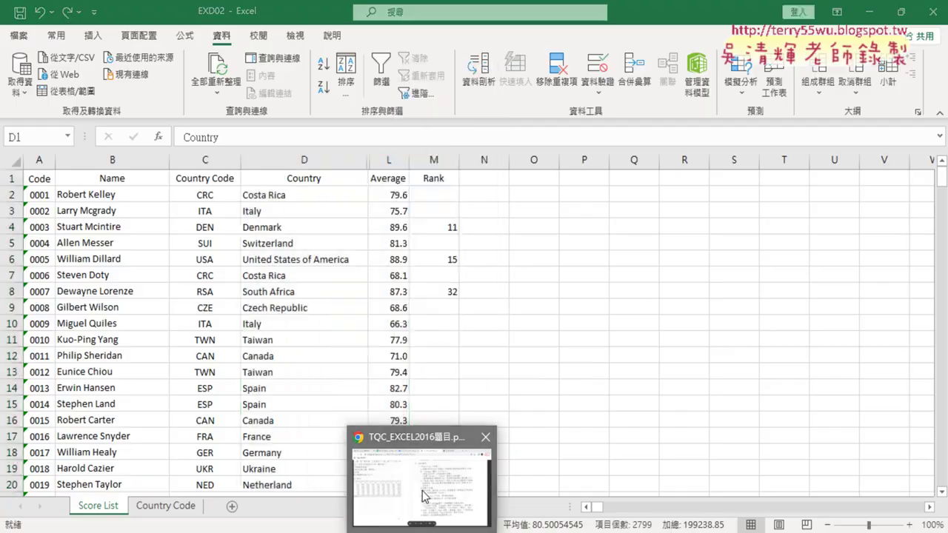
left_click(422, 490)
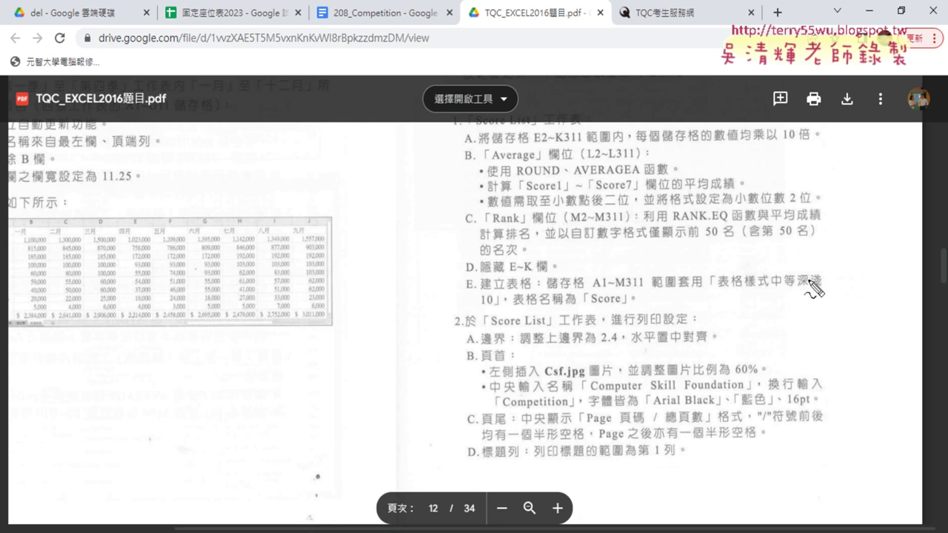
left_click_drag(772, 284, 819, 288)
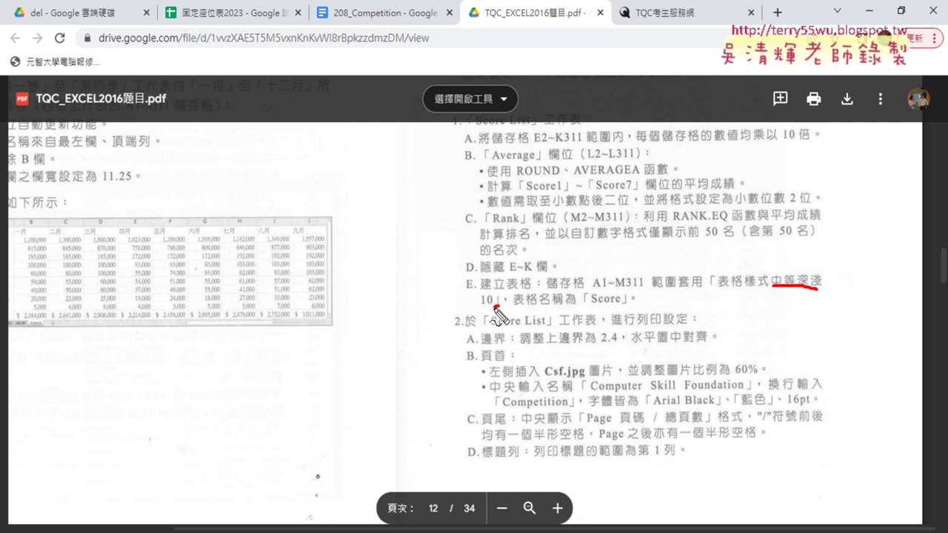
left_click_drag(495, 306, 500, 303)
left_click_drag(626, 303, 593, 304)
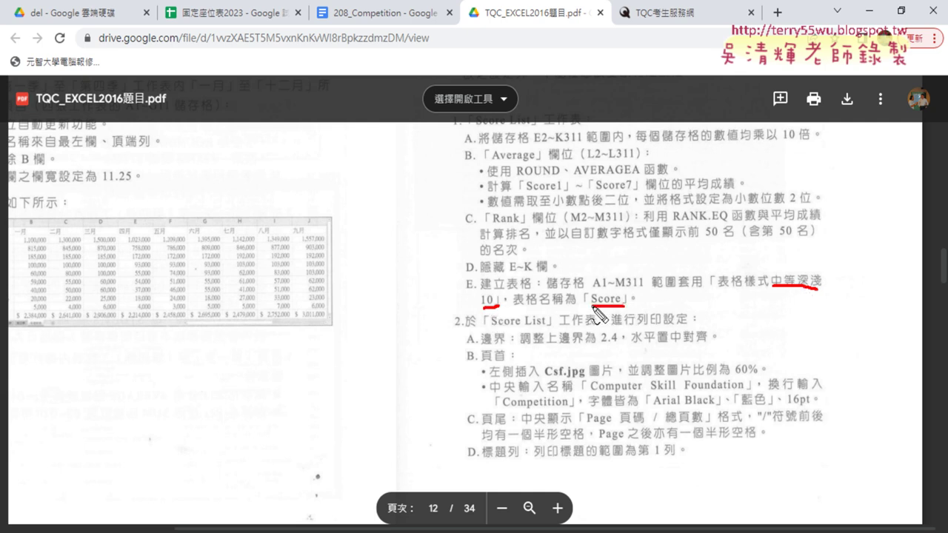
key("Escape")
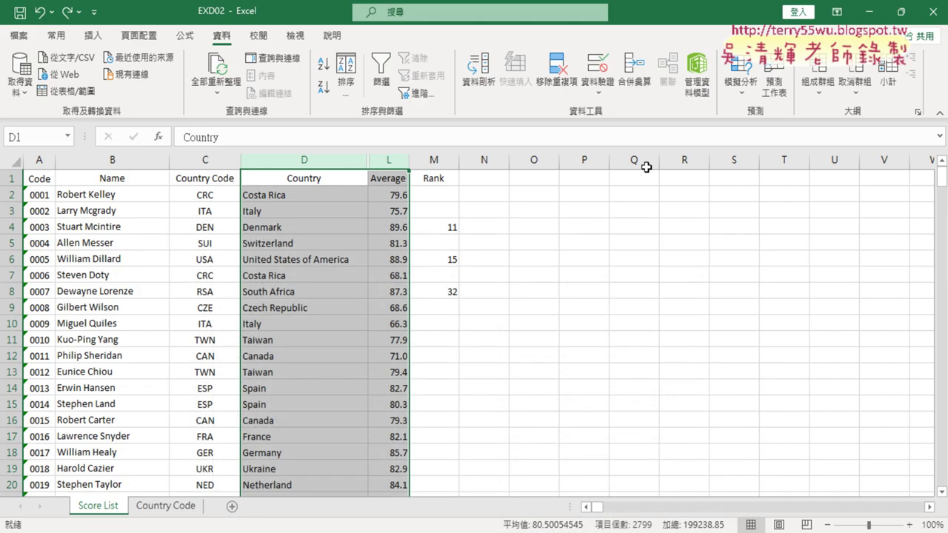
left_click(867, 11)
With a single data cell selected, open the Home tab's Format as Table style gallery.
left_click(191, 321)
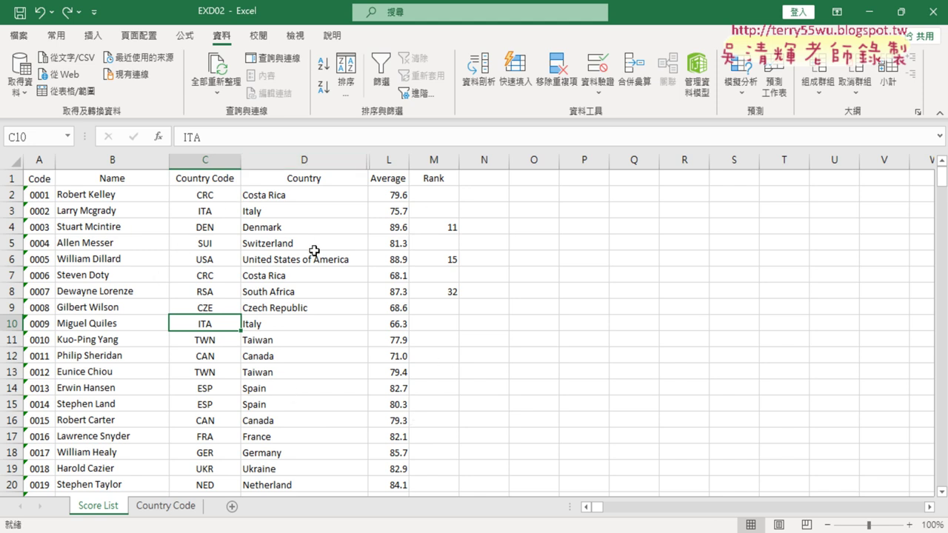
left_click(56, 36)
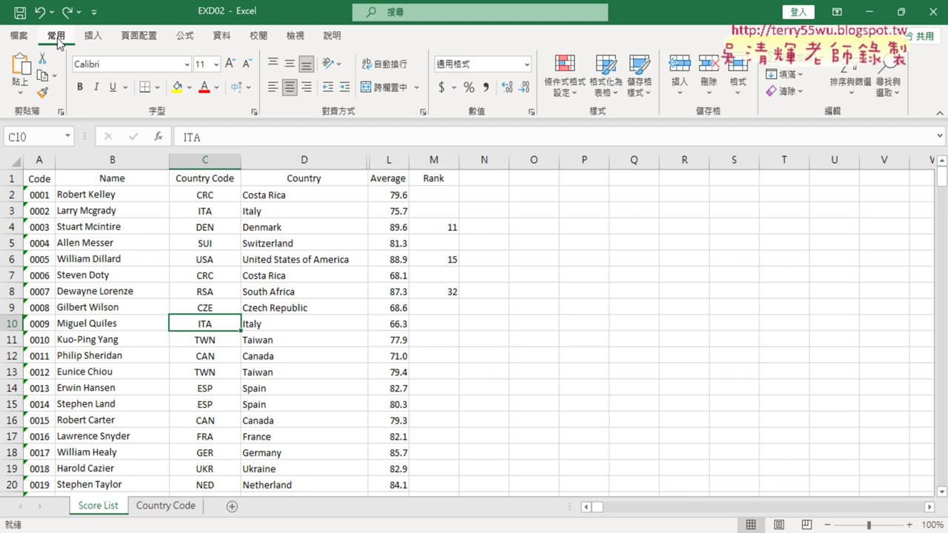
left_click(613, 95)
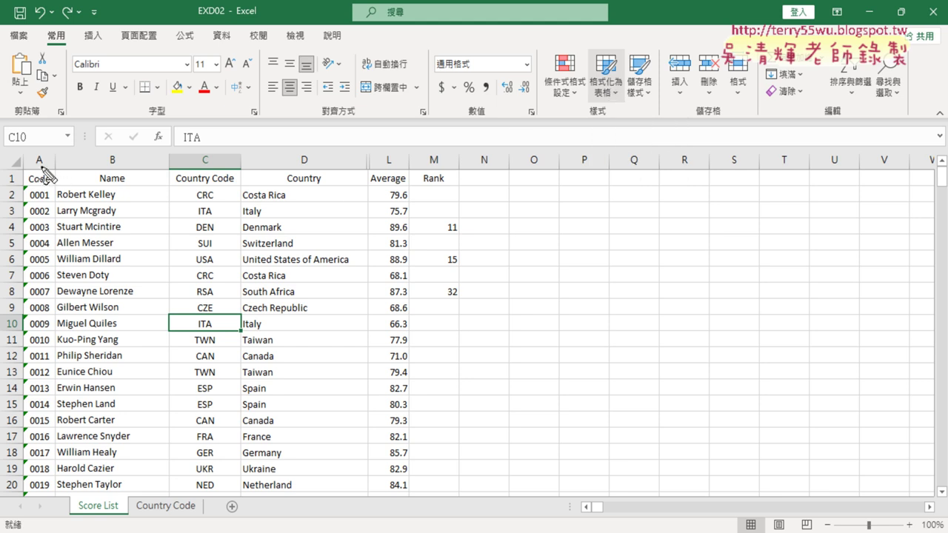
mouse_move(426, 262)
left_mouse_down()
mouse_move(576, 156)
mouse_move(597, 113)
mouse_move(589, 66)
mouse_move(604, 103)
left_mouse_up()
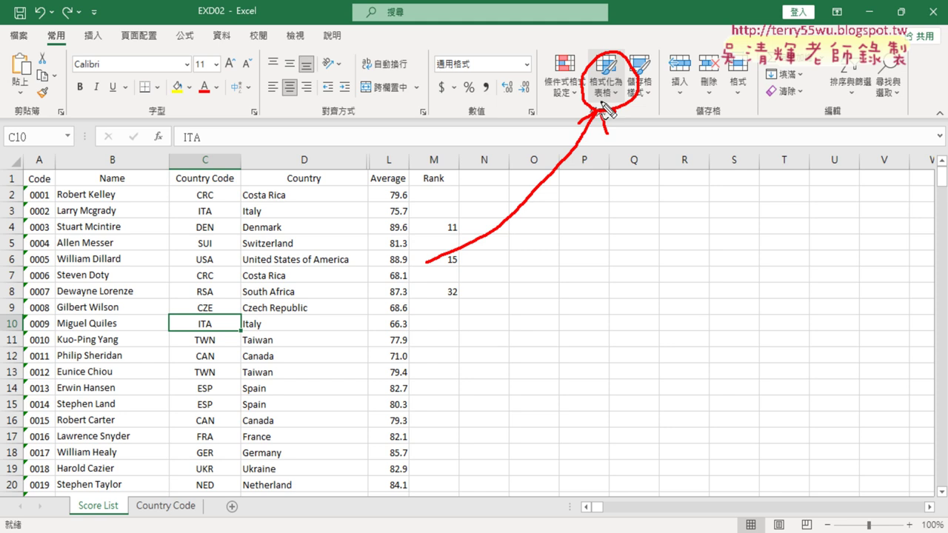
left_click_drag(593, 98, 615, 97)
key("Escape")
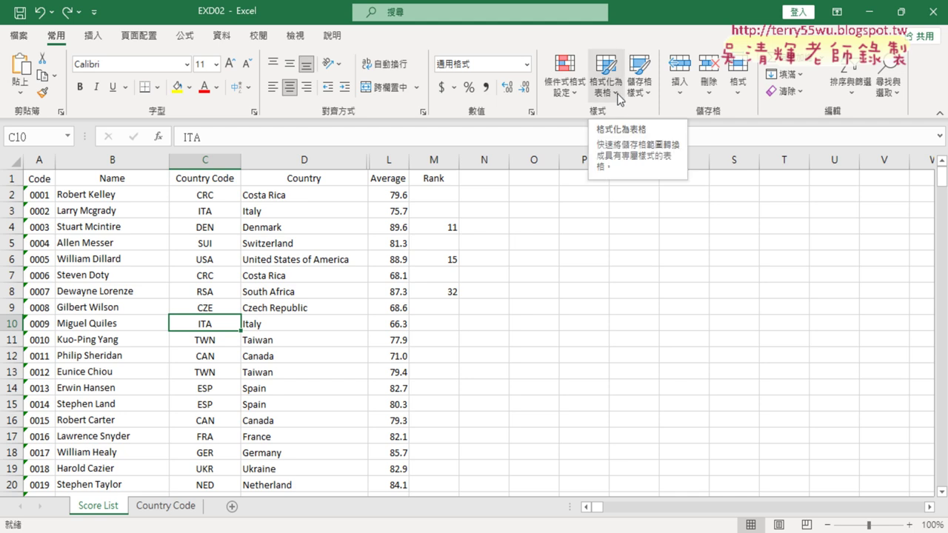
left_click(619, 99)
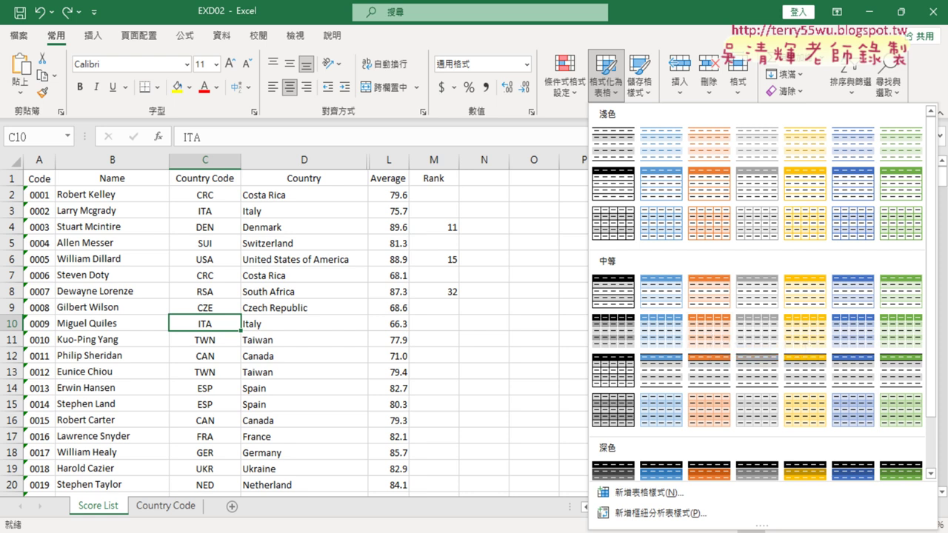
After checking the exam PDF, pick the orange Table Style Medium 10 for the Score List data.
key("alt+Tab")
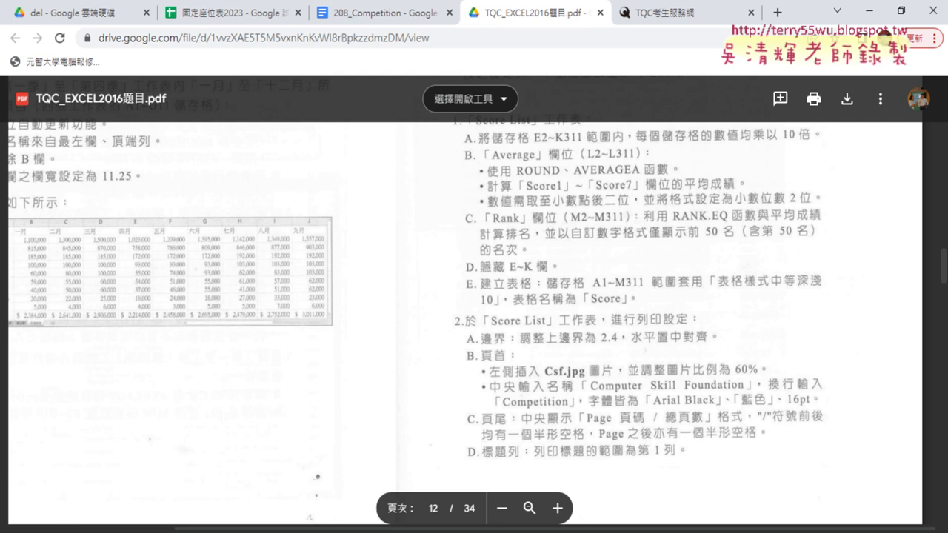
key("alt+Tab")
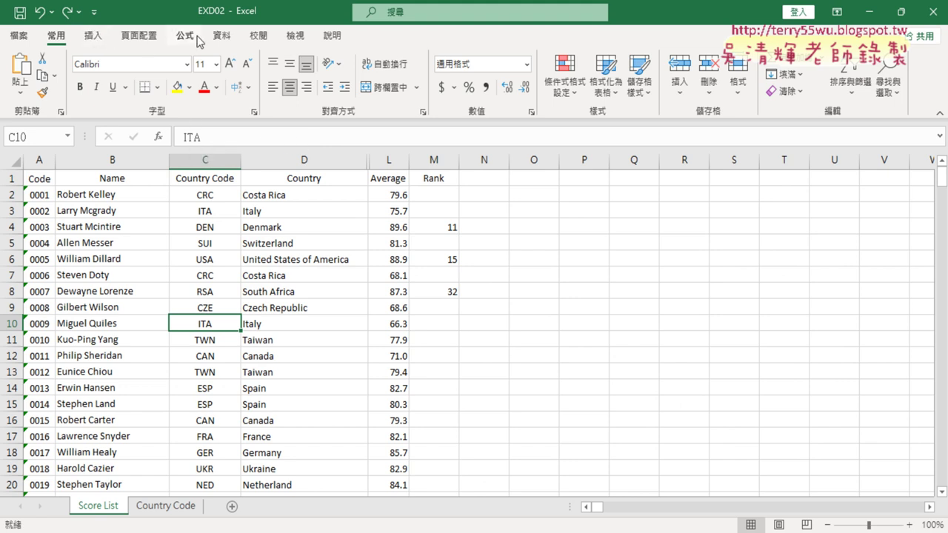
left_click(606, 78)
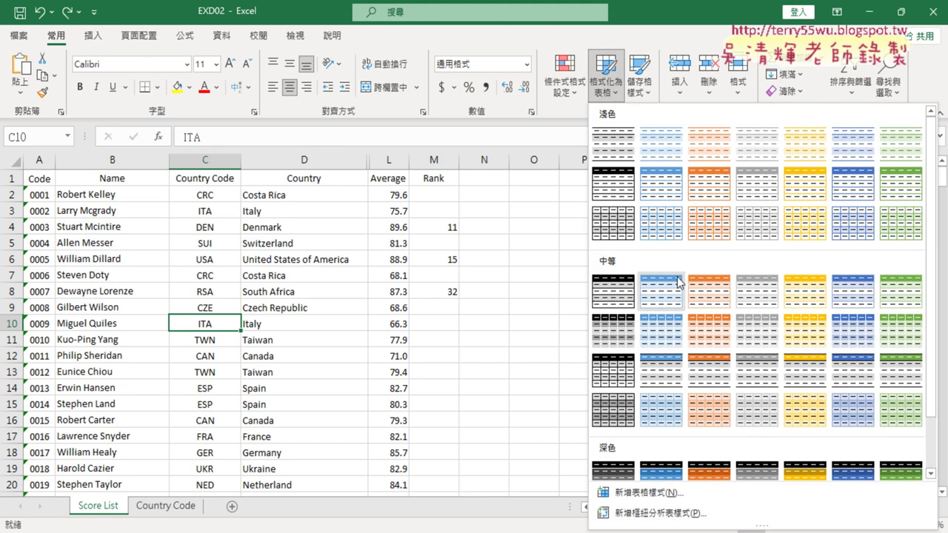
scroll(674, 280, "down", 1)
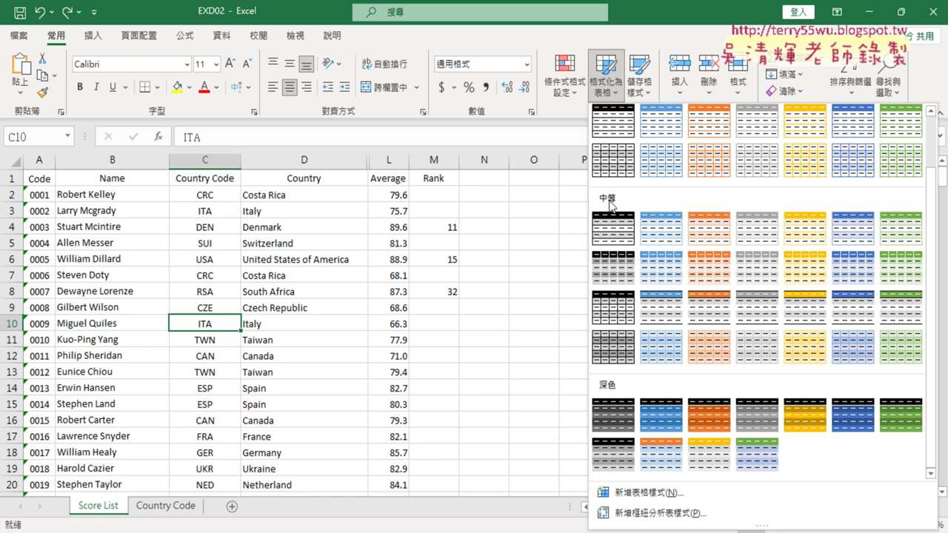
left_click(699, 277)
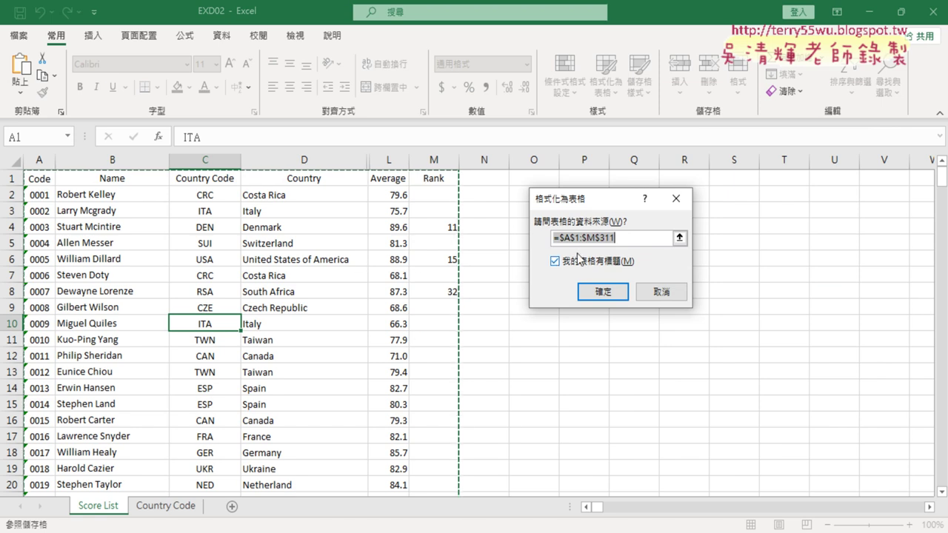
Accept =$A$1:$M$311 with headers to create the orange table with header filter buttons.
left_click(616, 237)
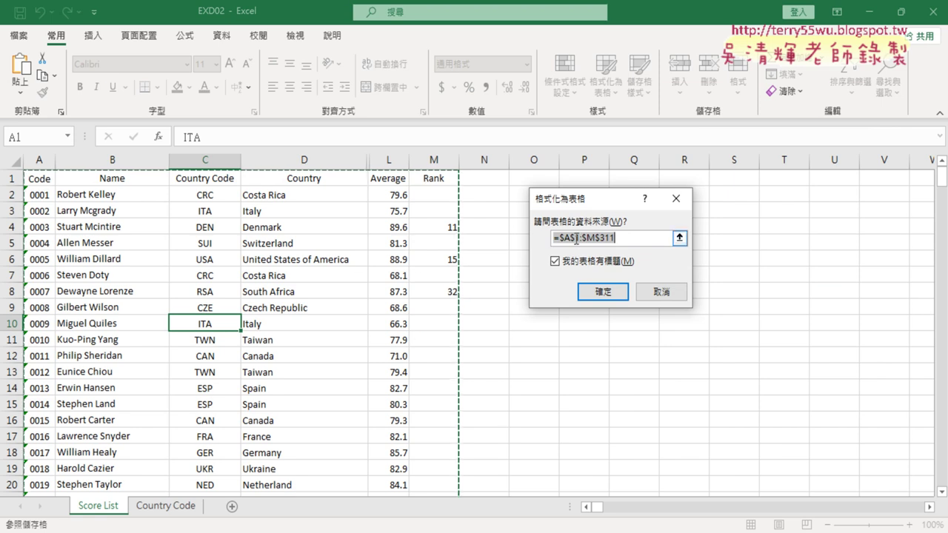
left_click(614, 293)
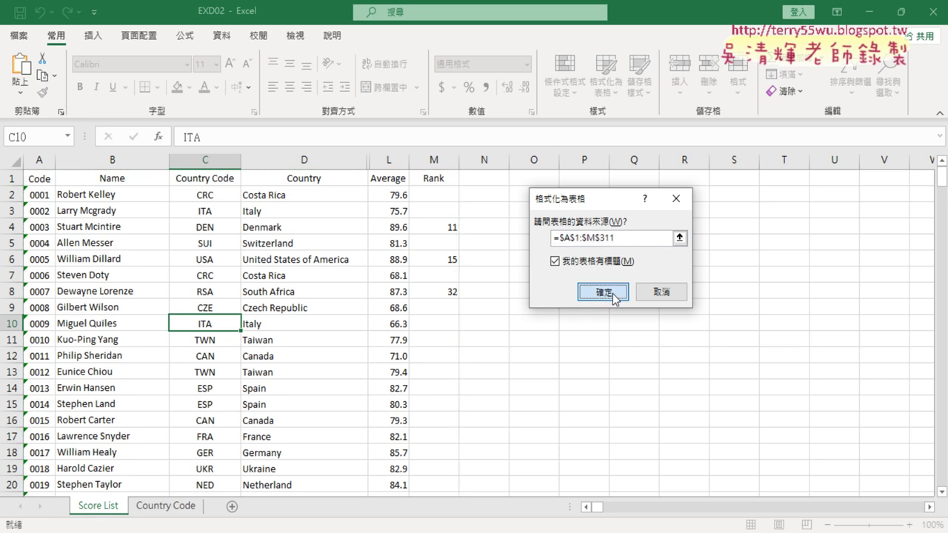
left_click(613, 294)
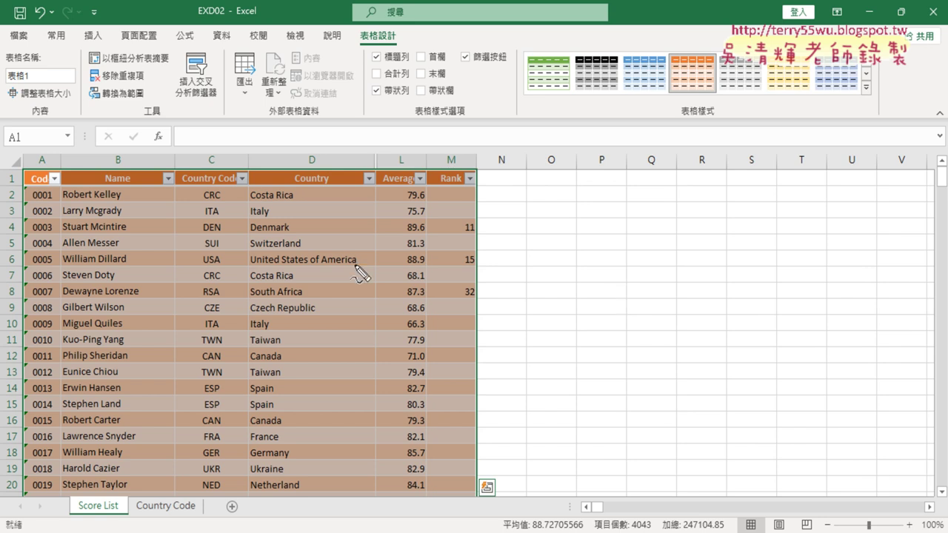
left_click_drag(231, 169, 252, 178)
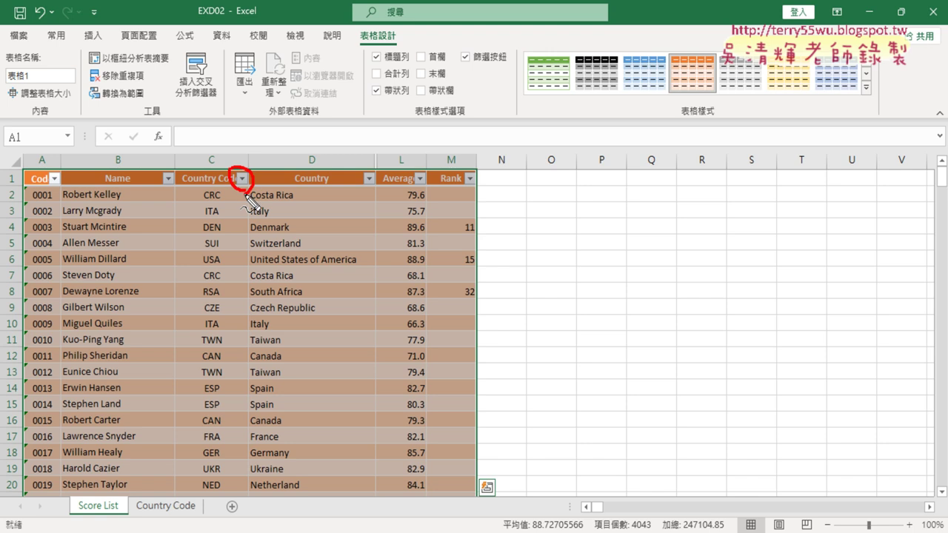
key("Escape")
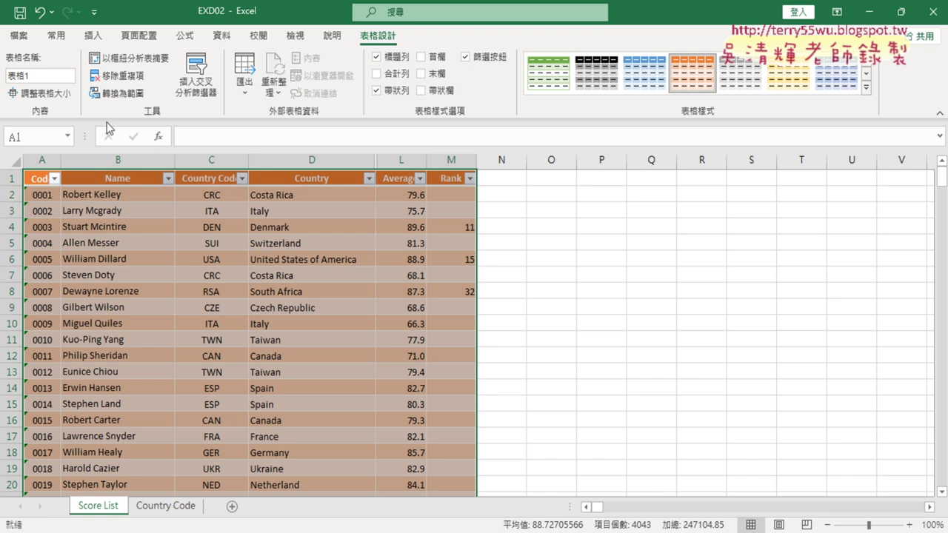
left_click(46, 78)
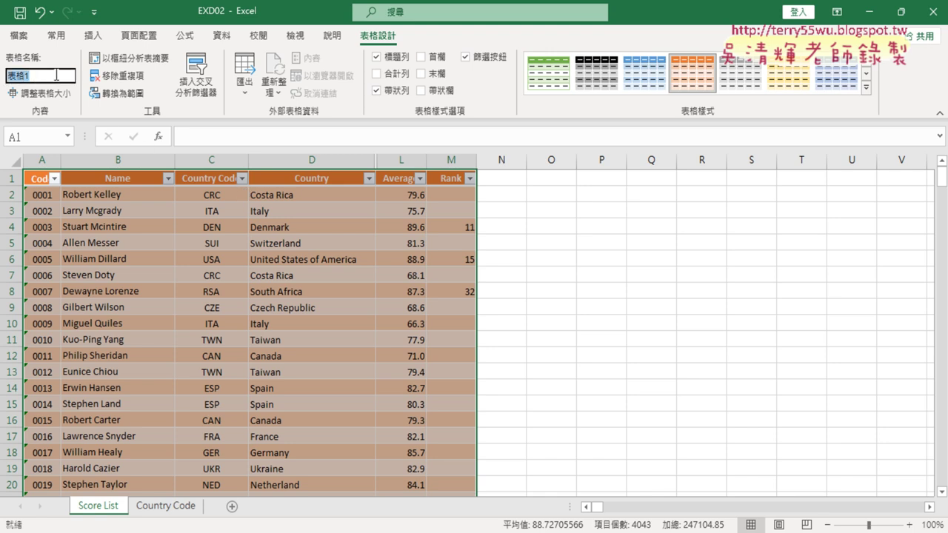
Enter 'Score' as the table name, mark it for viewers, then go to the exam PDF.
type("S")
type("core")
key("Return")
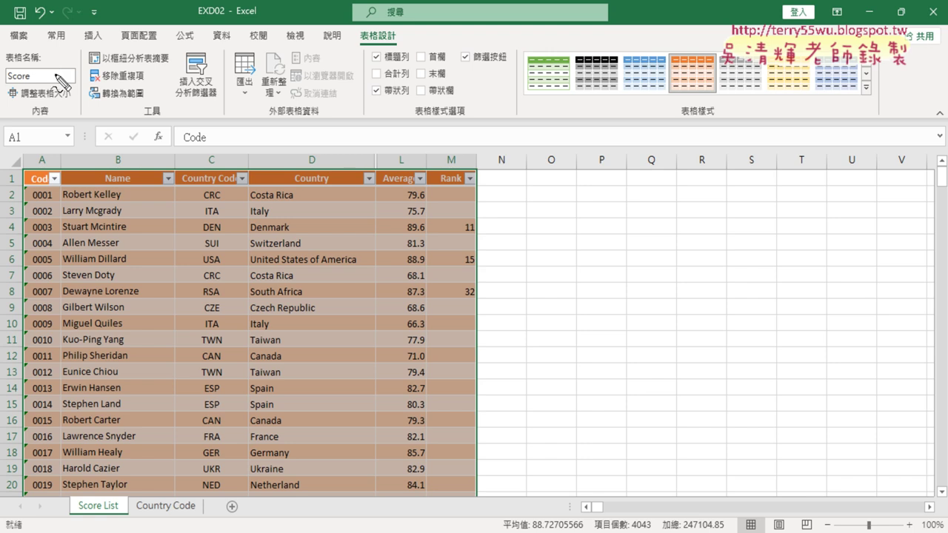
left_click_drag(52, 93, 55, 78)
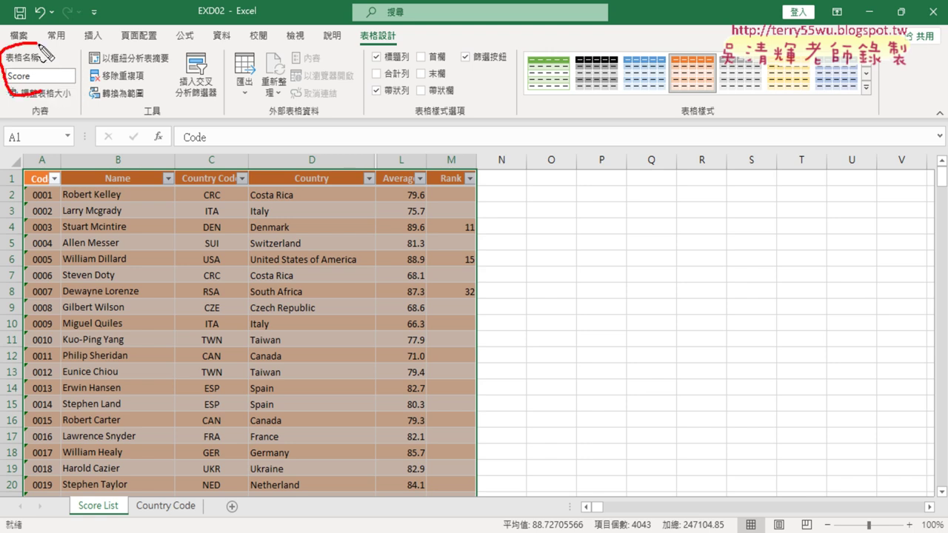
mouse_move(132, 232)
left_mouse_down()
mouse_move(48, 107)
mouse_move(95, 94)
left_mouse_up()
key("Escape")
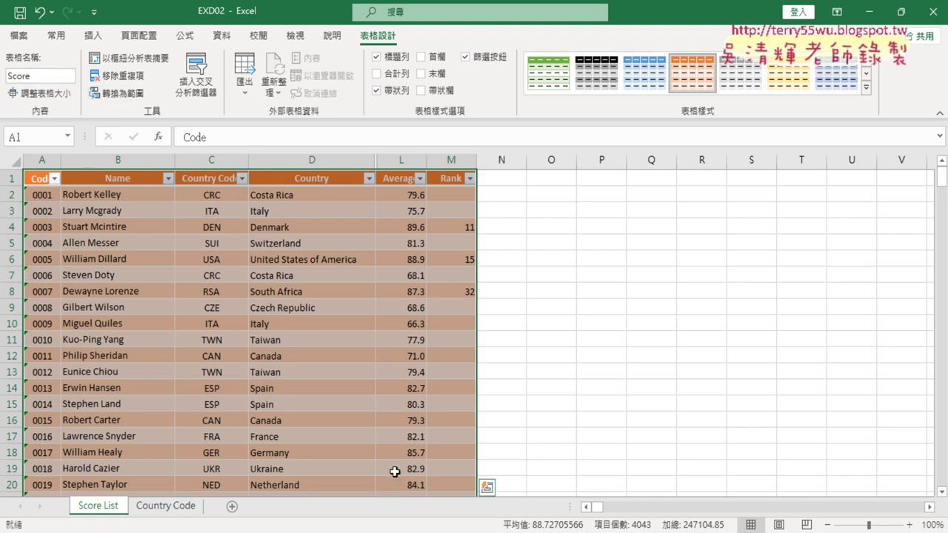
key("alt+Tab")
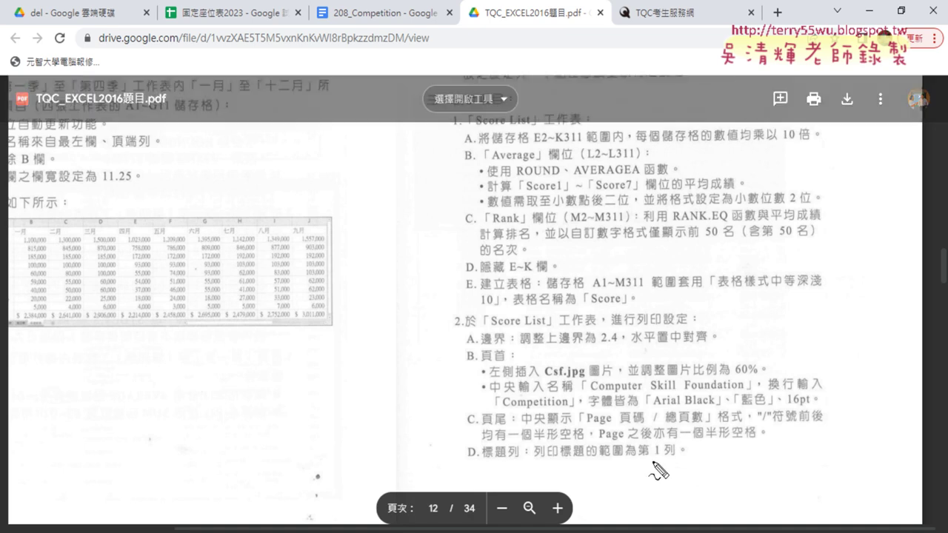
Underline the print titles requirement on page 12 of the exam PDF.
left_click_drag(484, 464, 519, 463)
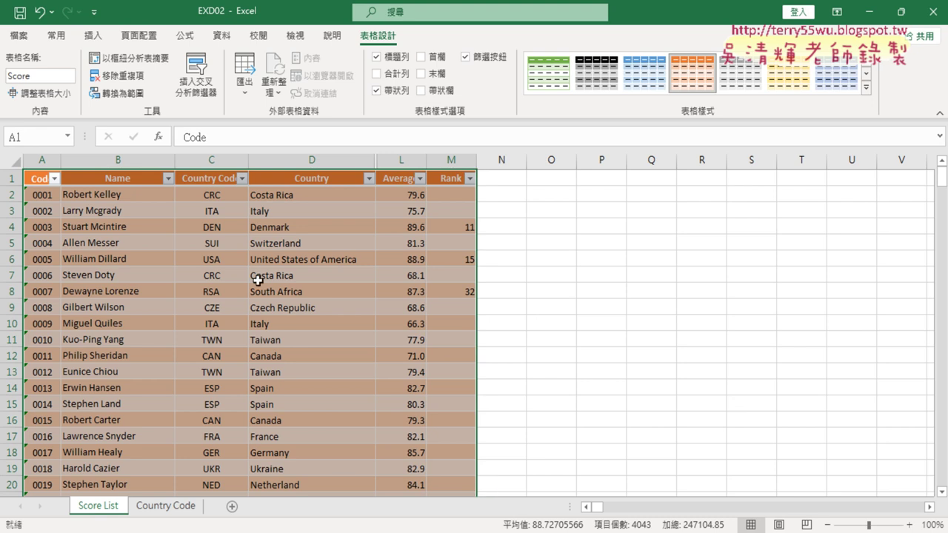
On the Page Layout tab, highlight the margin settings and the Page Setup launcher.
left_click(148, 40)
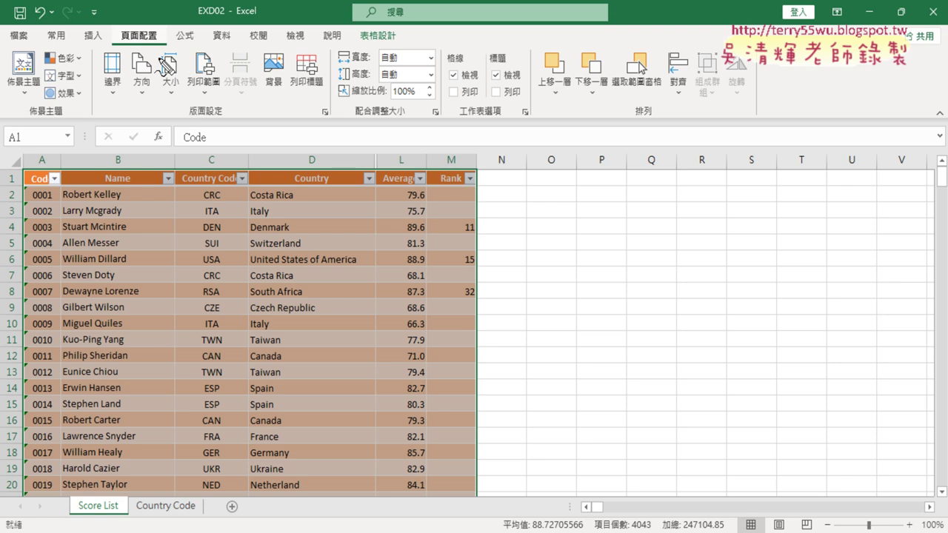
left_click_drag(153, 44, 169, 62)
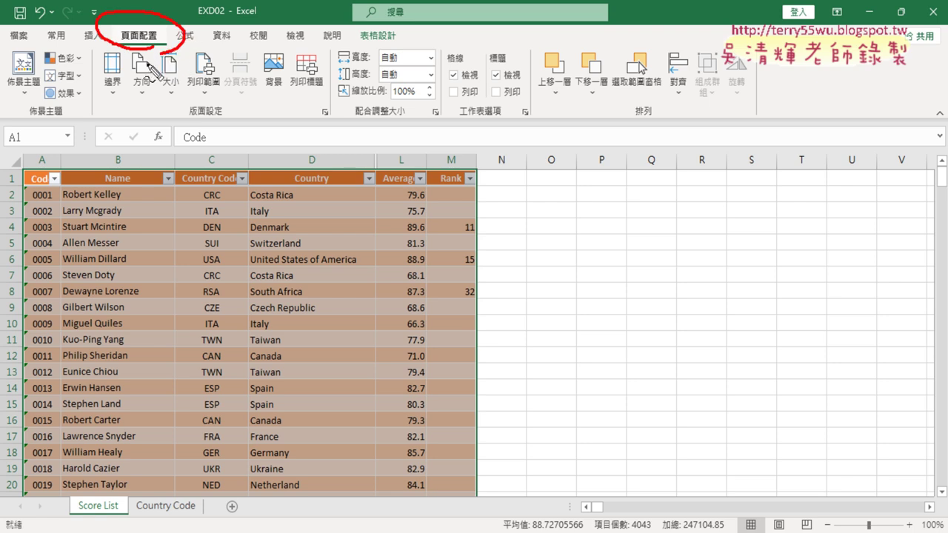
mouse_move(114, 114)
left_mouse_down()
mouse_move(107, 49)
mouse_move(148, 115)
mouse_move(155, 70)
mouse_move(202, 118)
left_mouse_up()
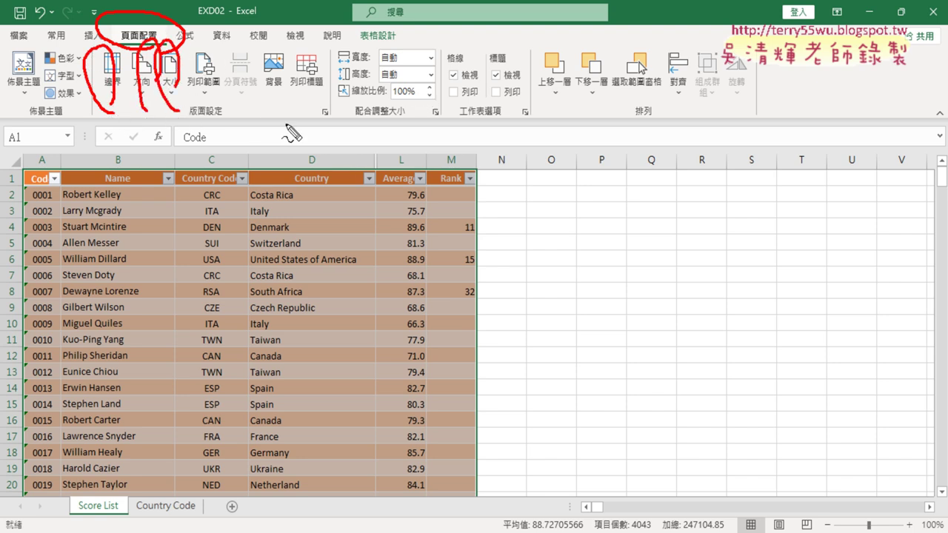
left_click_drag(311, 104, 340, 122)
mouse_move(194, 33)
left_mouse_down()
mouse_move(285, 45)
mouse_move(326, 96)
mouse_move(339, 79)
left_mouse_up()
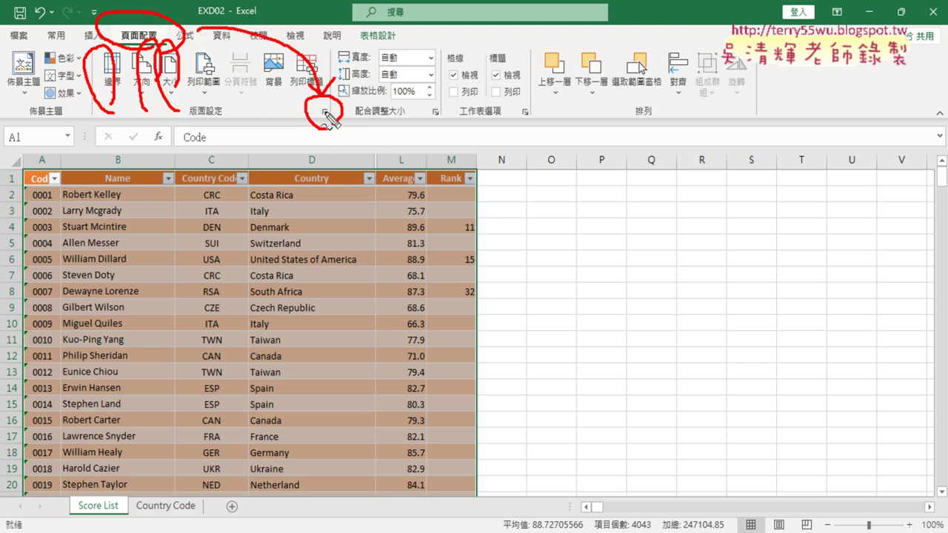
key("Escape")
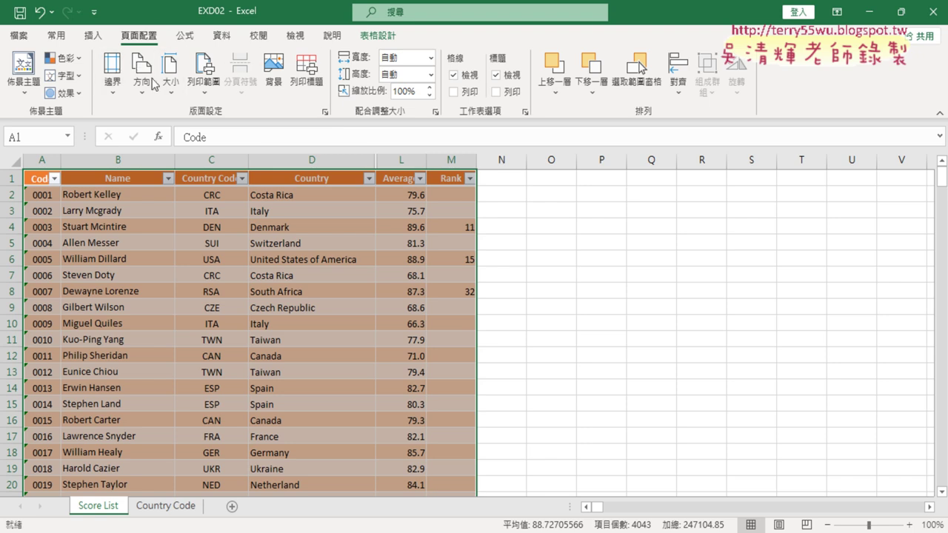
Browse the Margins, Orientation, Size and Print Area menus, then open the Page Setup dialog.
left_click(119, 96)
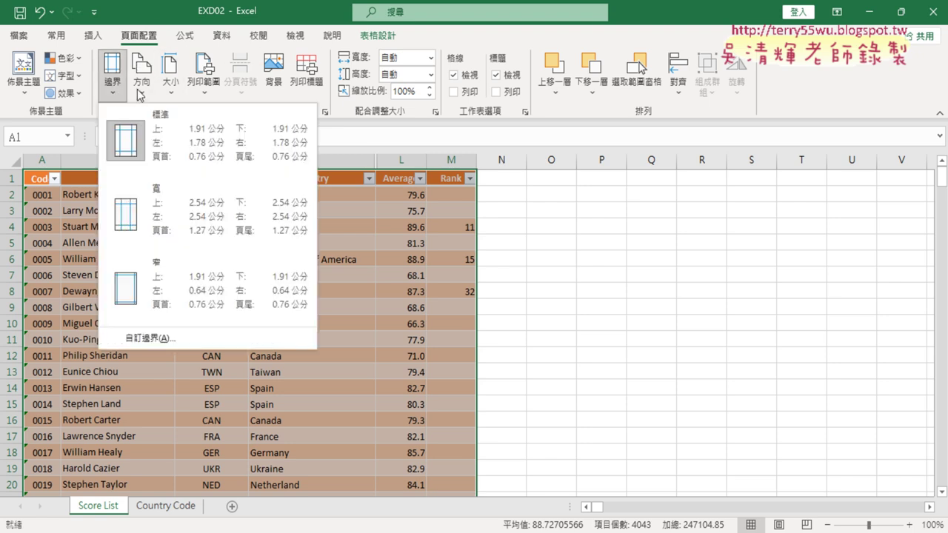
left_click(151, 99)
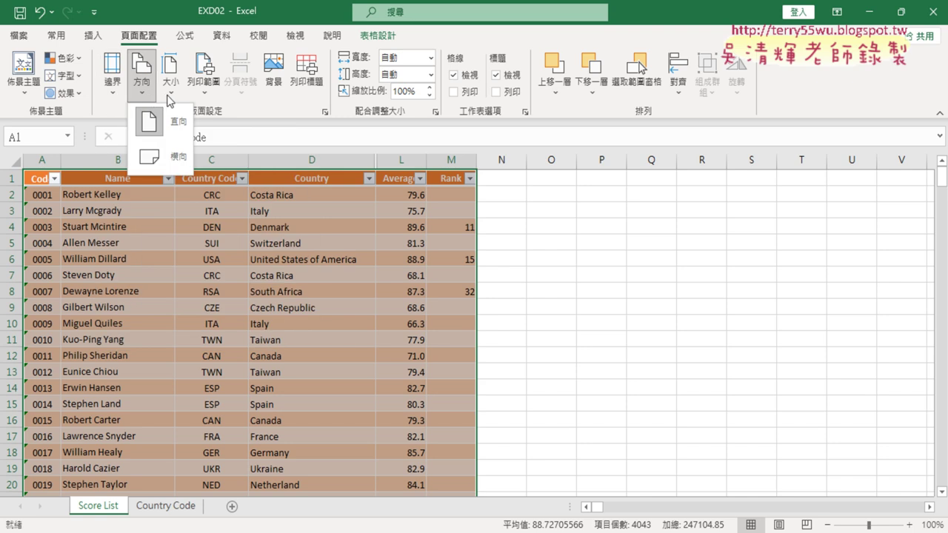
left_click(171, 100)
left_click(202, 91)
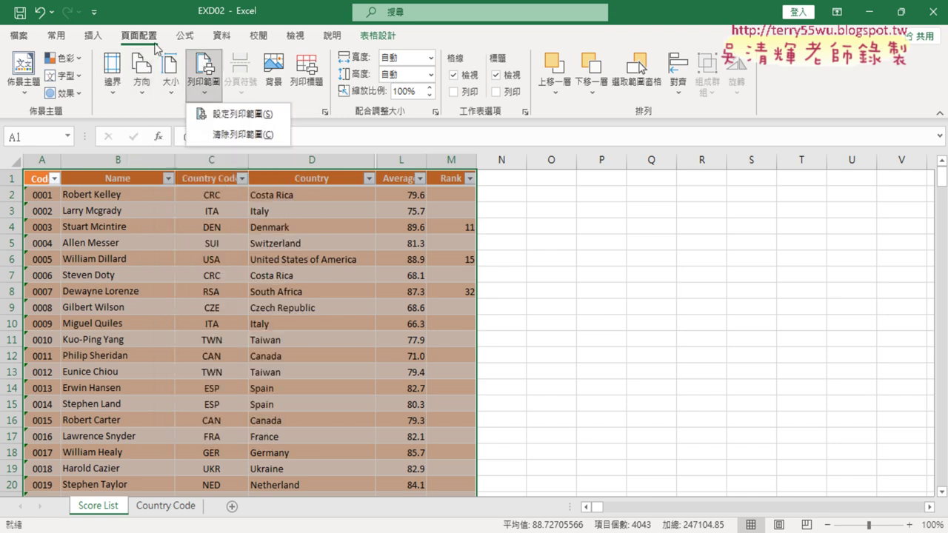
left_click(152, 47)
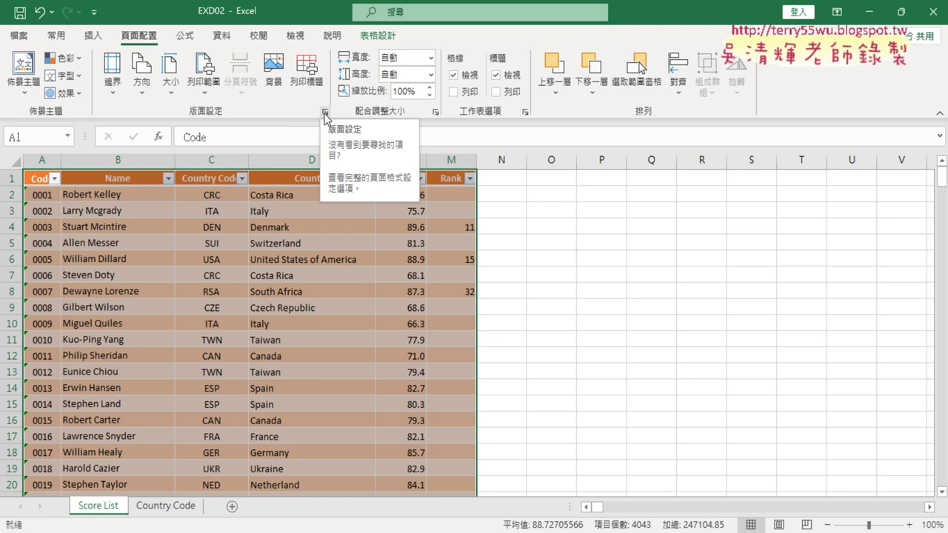
left_click(324, 113)
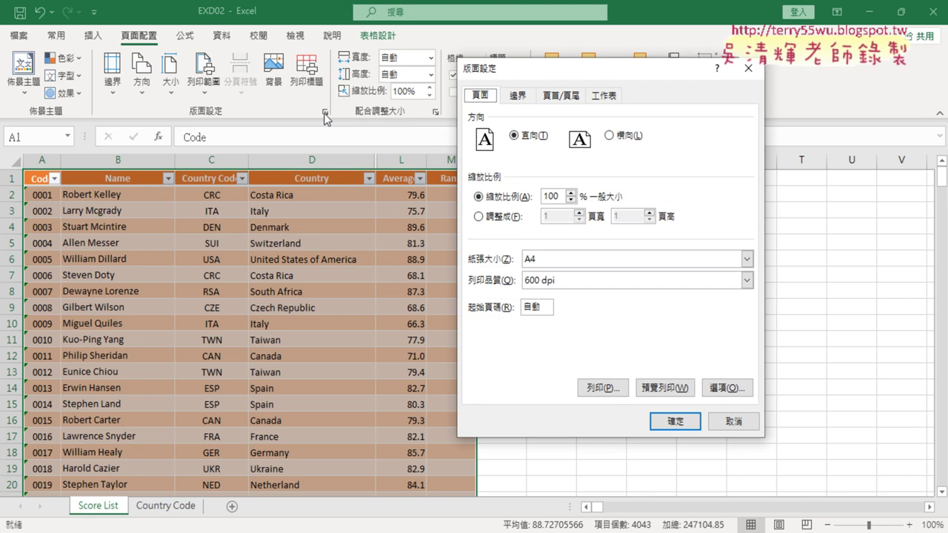
Set the top margin to 2.4 and center the sheet horizontally on the page.
left_click(528, 97)
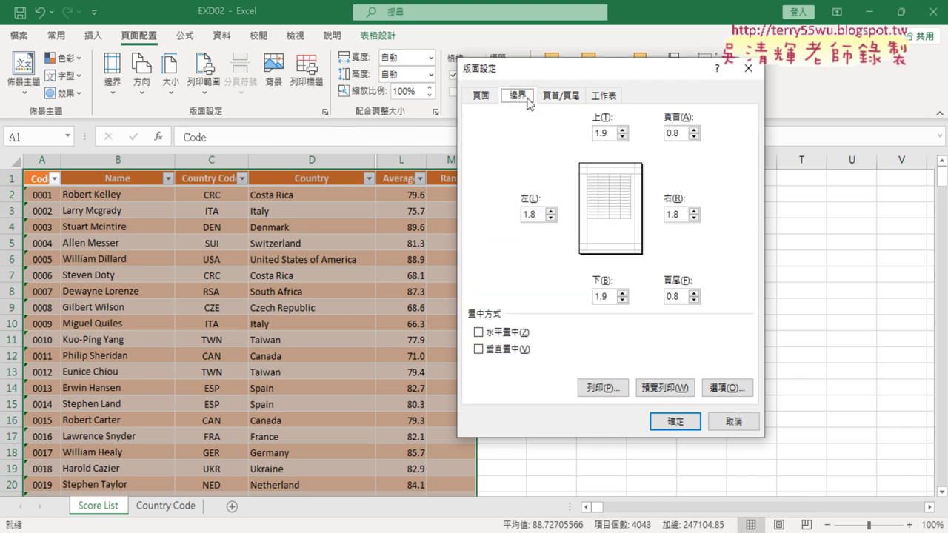
left_click(384, 529)
left_click(606, 133)
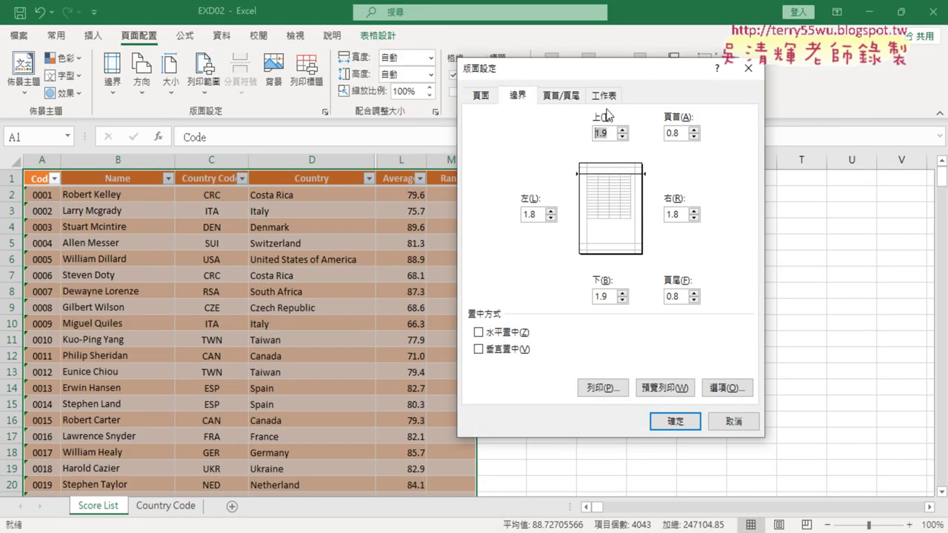
type("2.4")
left_click(477, 333)
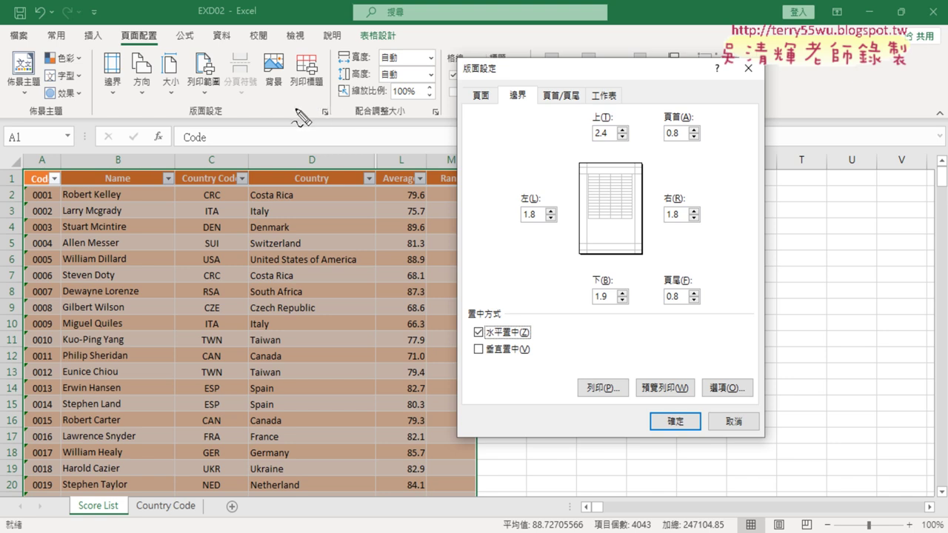
Annotate the path from Page Layout to the 2.4 top margin and horizontal centering.
mouse_move(159, 57)
left_mouse_down()
mouse_move(120, 37)
mouse_move(144, 59)
left_mouse_up()
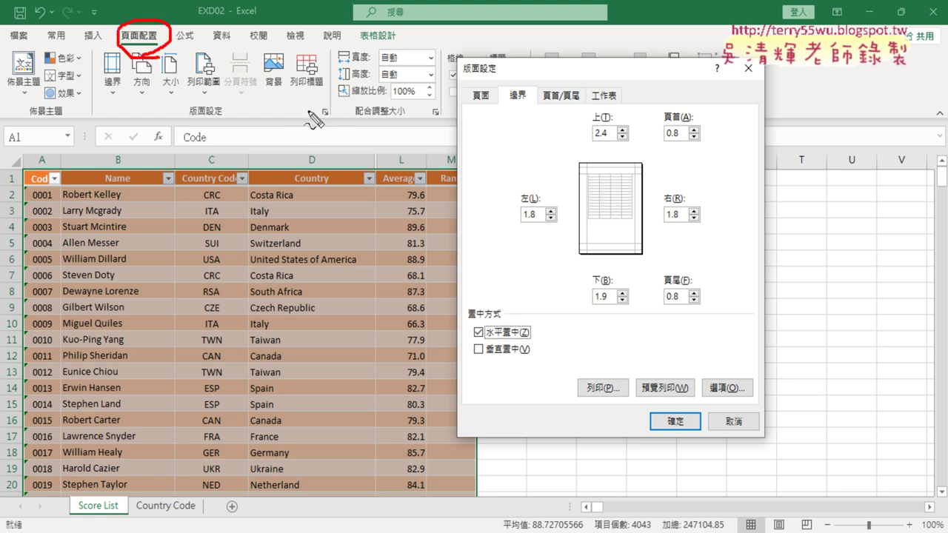
left_click_drag(319, 104, 330, 115)
mouse_move(167, 59)
left_mouse_down()
mouse_move(287, 111)
mouse_move(256, 128)
left_mouse_up()
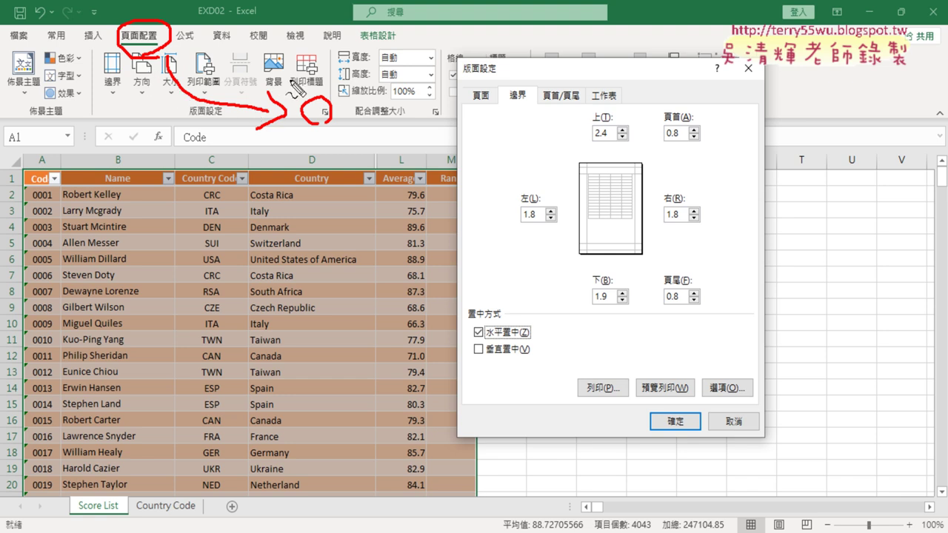
mouse_move(331, 125)
left_mouse_down()
mouse_move(519, 59)
mouse_move(530, 77)
mouse_move(523, 117)
left_mouse_up()
mouse_move(616, 113)
left_mouse_down()
mouse_move(592, 149)
mouse_move(601, 151)
left_mouse_up()
mouse_move(523, 332)
left_mouse_down()
mouse_move(471, 342)
mouse_move(514, 357)
left_mouse_up()
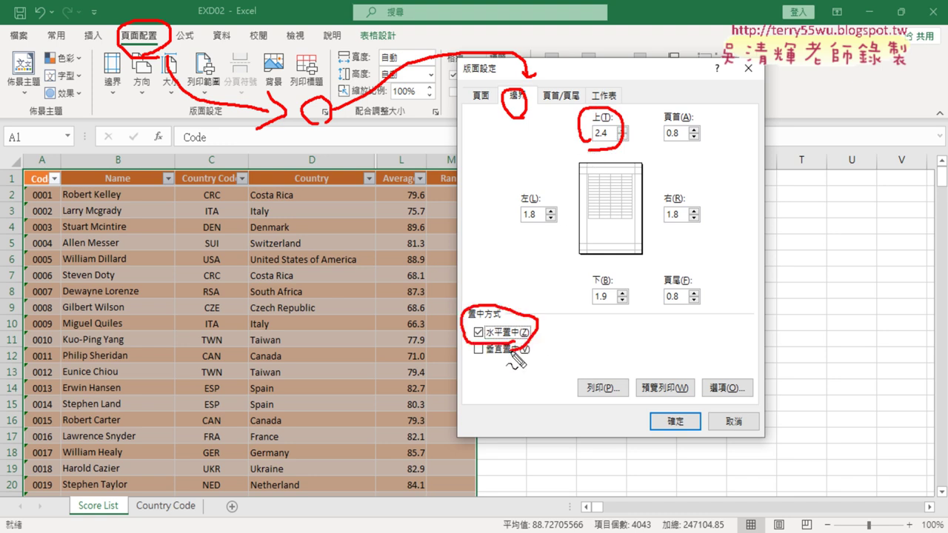
key("Escape")
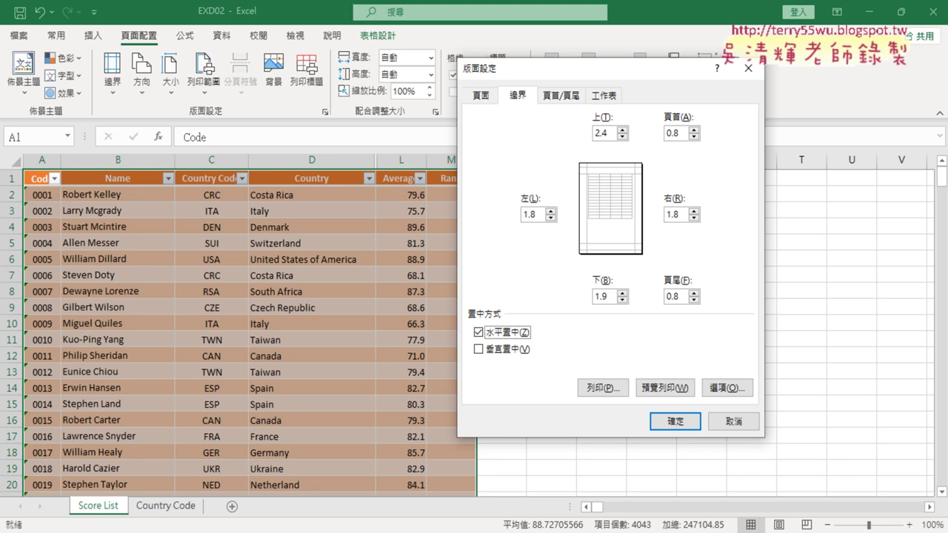
Review the Page, Sheet and Margins tabs to confirm top 2.4 and horizontal centering.
left_click(479, 98)
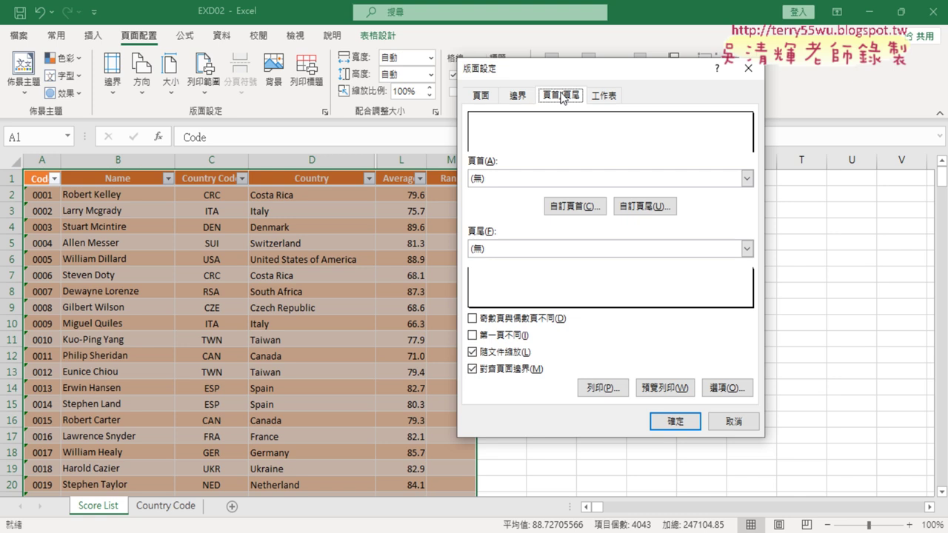
left_click(601, 98)
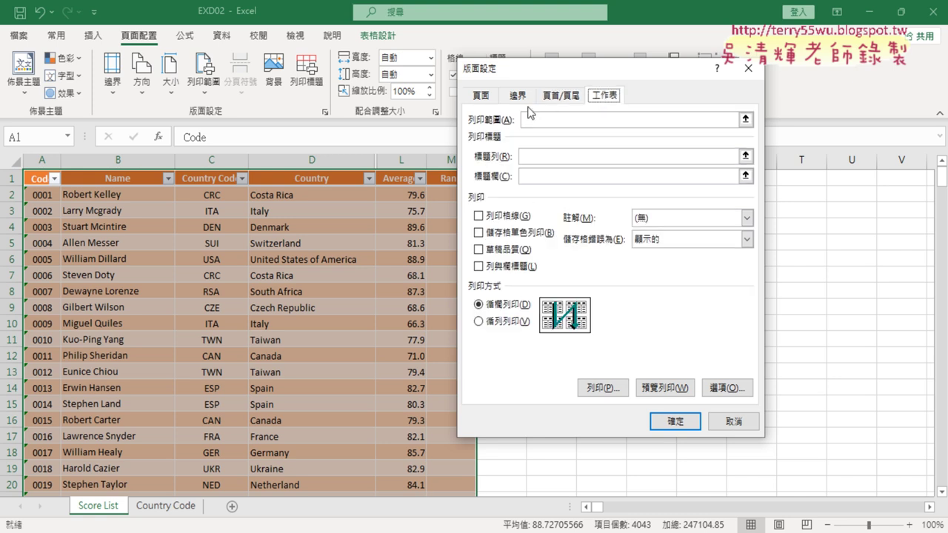
left_click(483, 99)
left_click(520, 97)
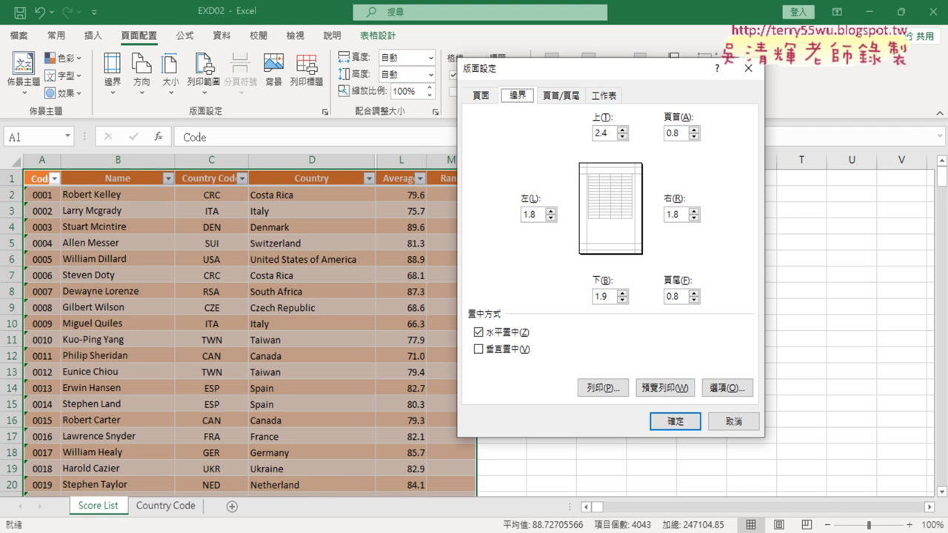
scroll(523, 304, "down", 1)
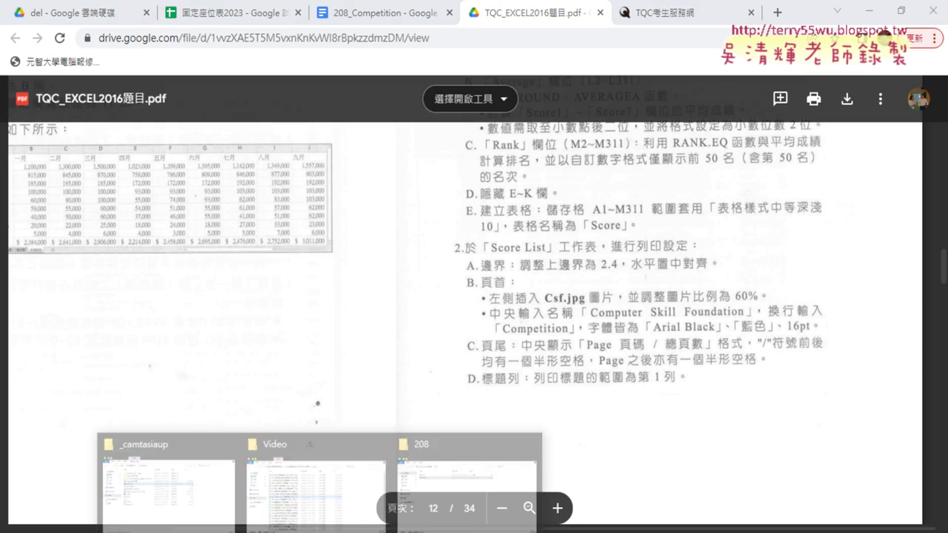
Select CSF.jpg in the 208 folder, close Explorer, and return to Page Setup's Page tab.
left_click(462, 477)
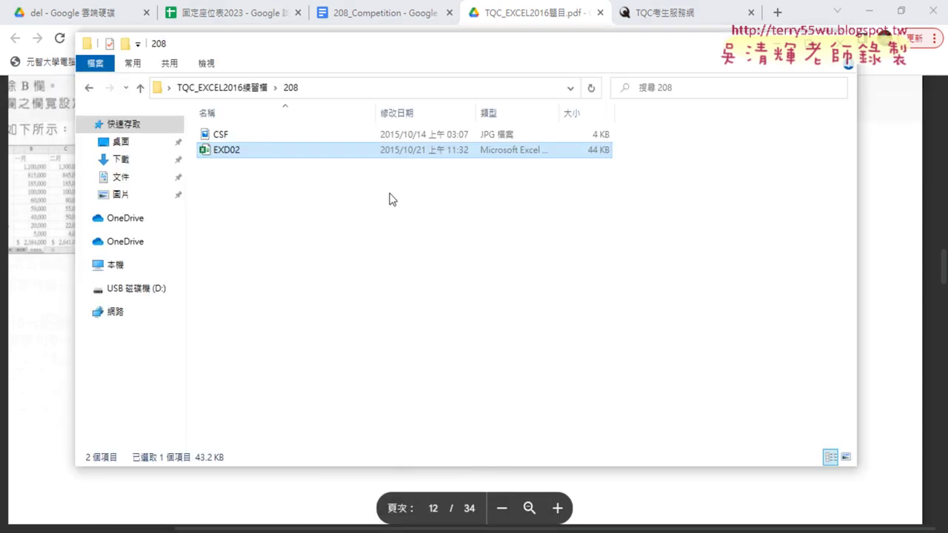
left_click(236, 137)
left_click(774, 44)
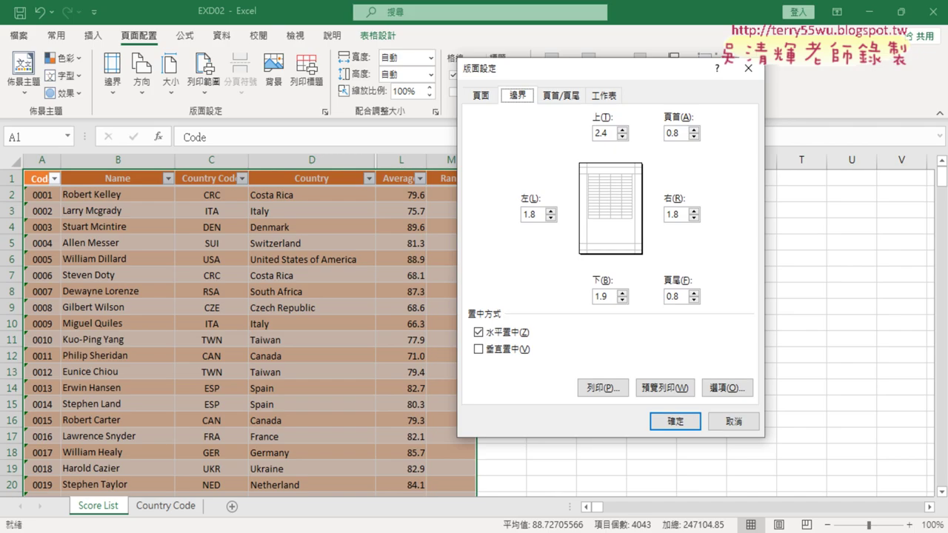
left_click(483, 99)
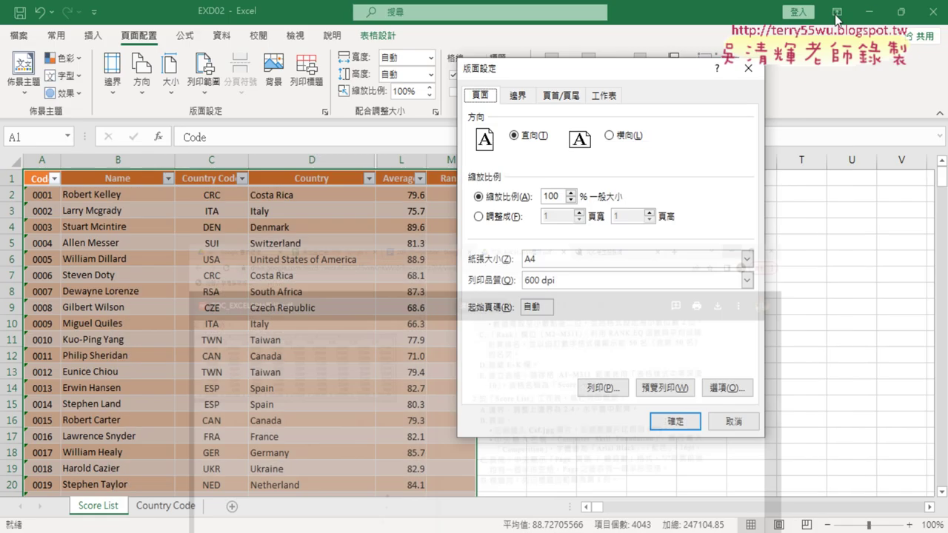
Go to Page Setup's Header/Footer tab and open the Custom Header editor.
left_click(552, 96)
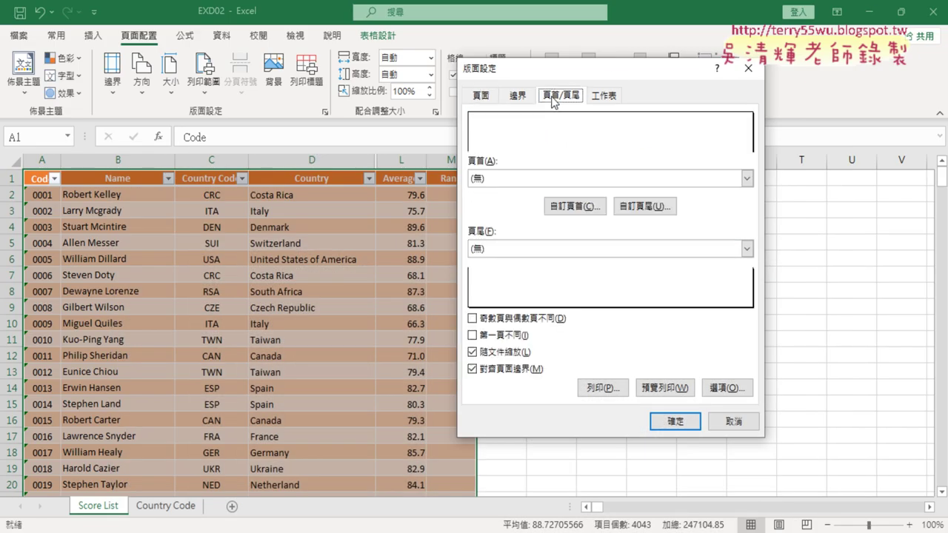
left_click(574, 207)
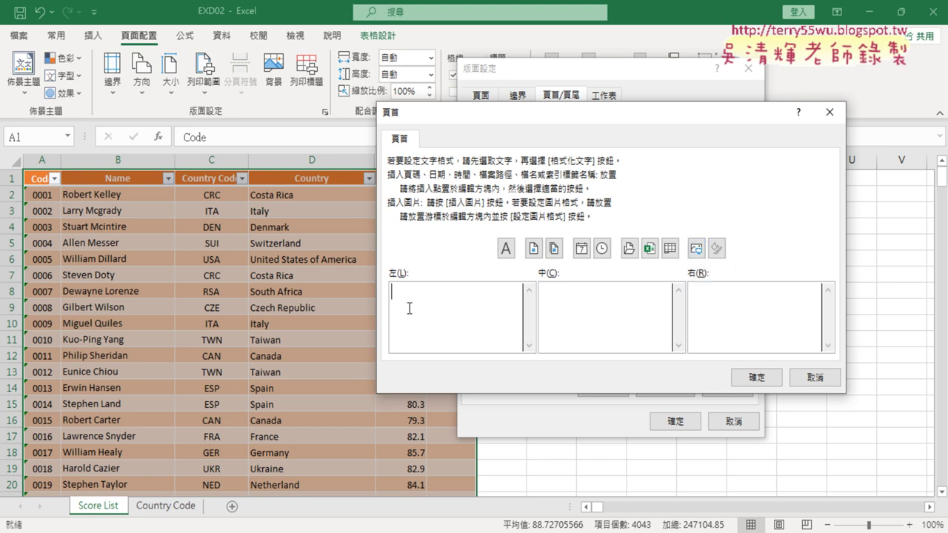
Insert the CSF picture from Desktop > TQC_EXCEL2016練習檔 > 208 into the header's left section.
left_click(699, 250)
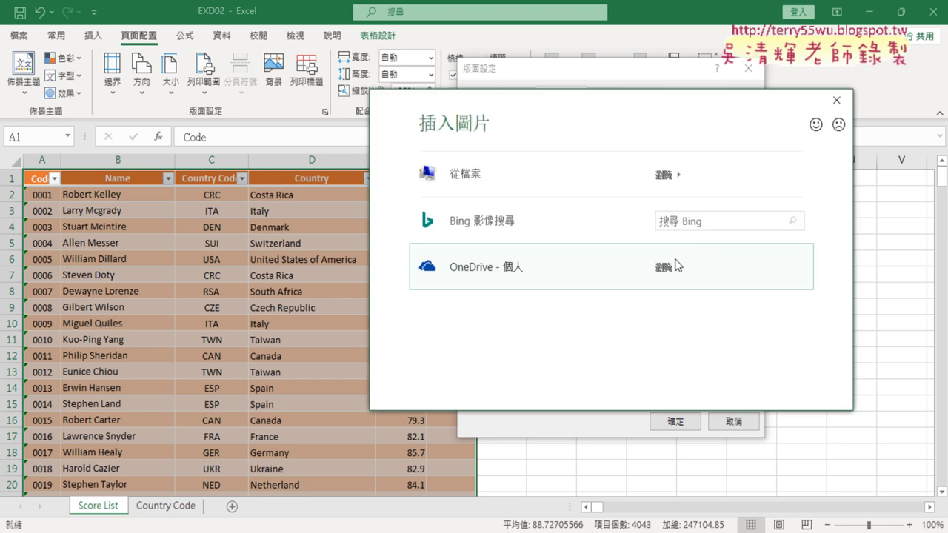
left_click(523, 175)
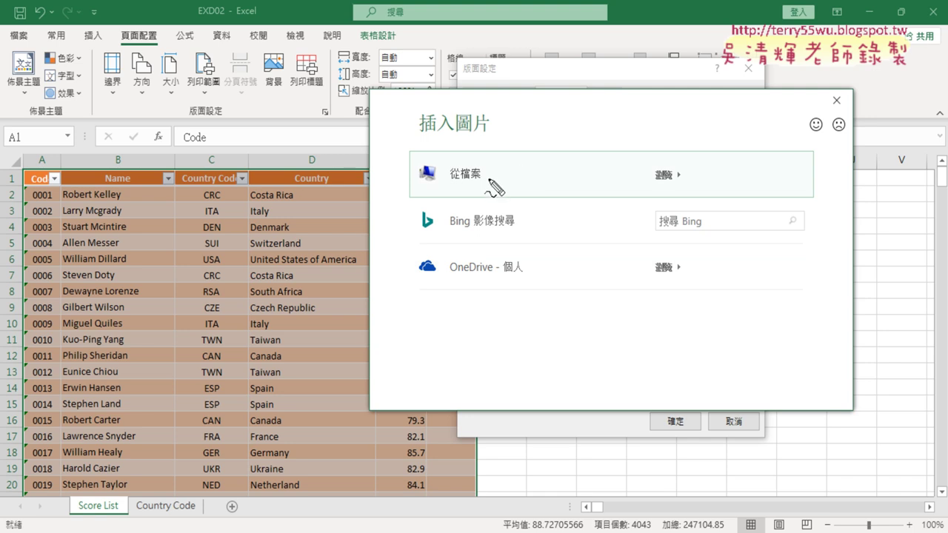
left_click_drag(459, 195, 470, 200)
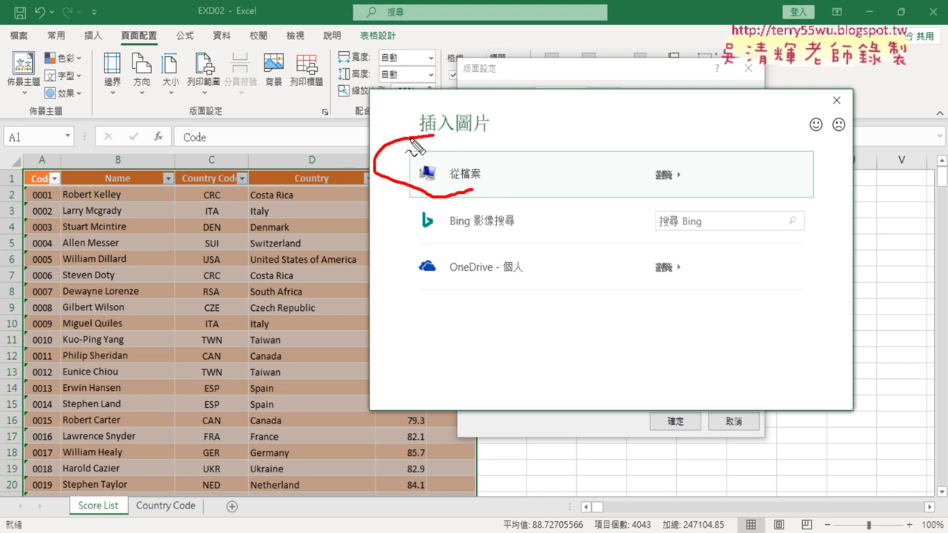
key("Escape")
left_click(468, 194)
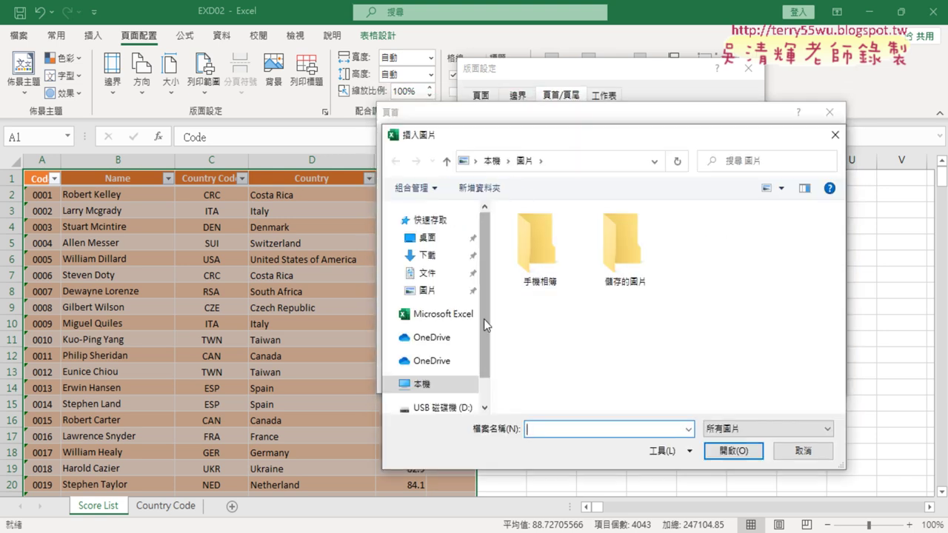
left_click(447, 245)
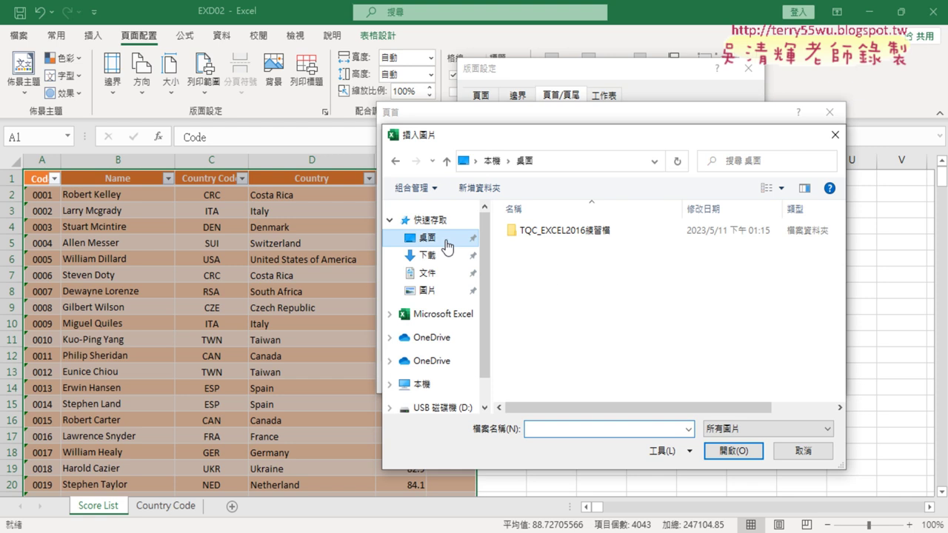
double_click(567, 232)
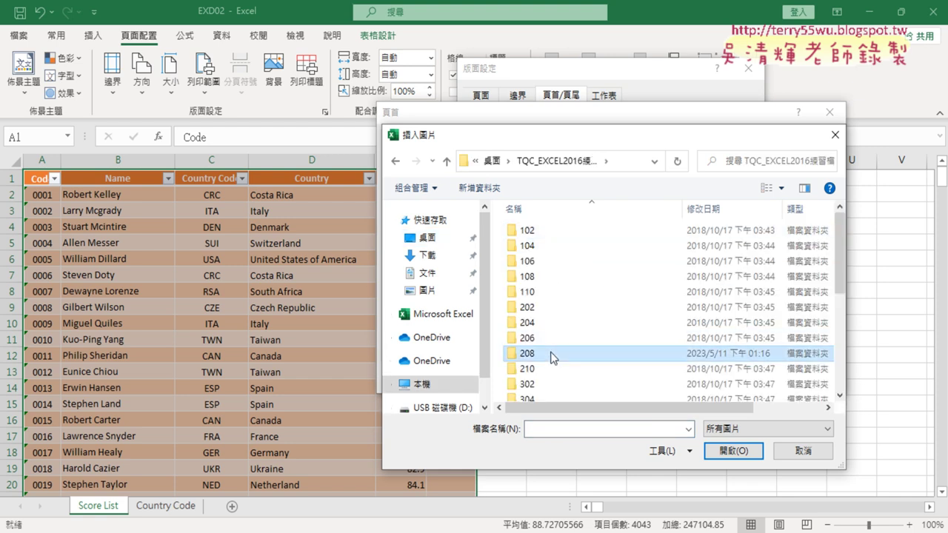
double_click(555, 354)
double_click(548, 243)
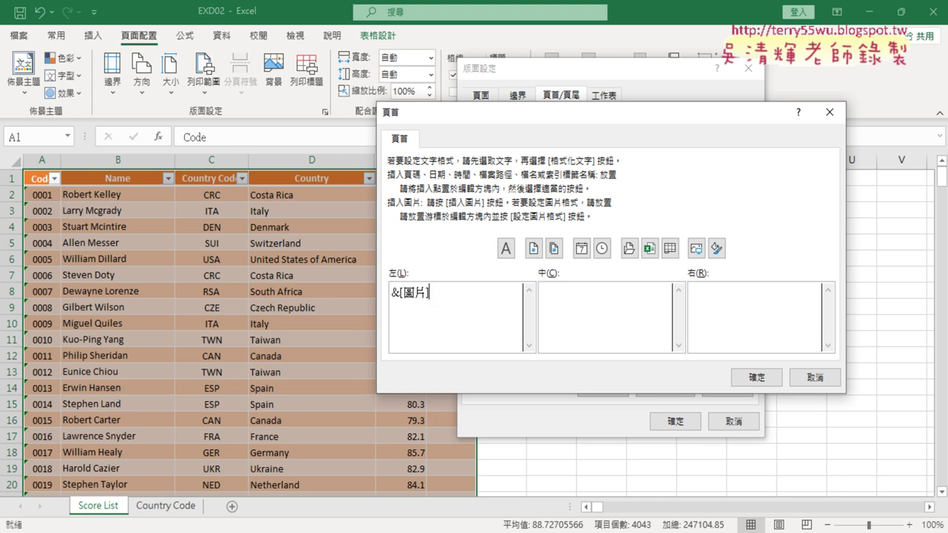
key("alt+Tab")
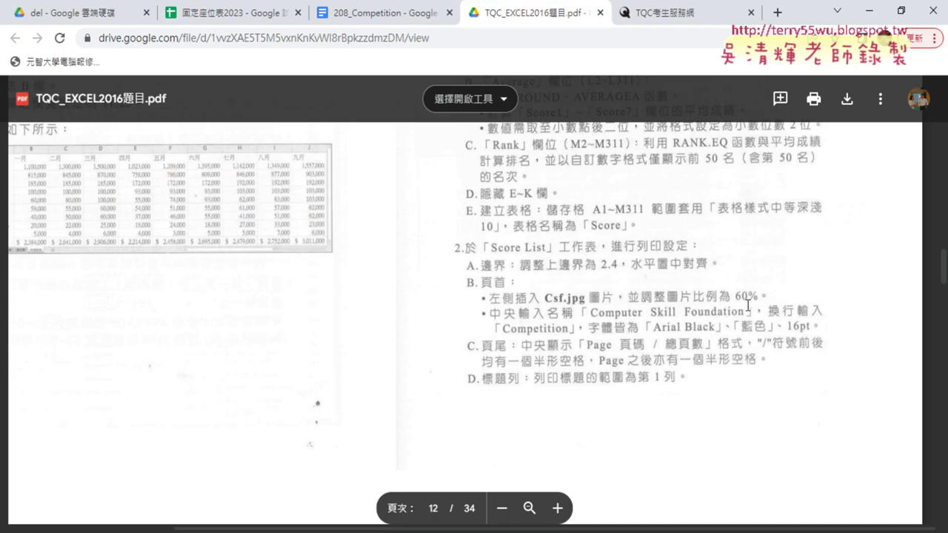
left_click(868, 12)
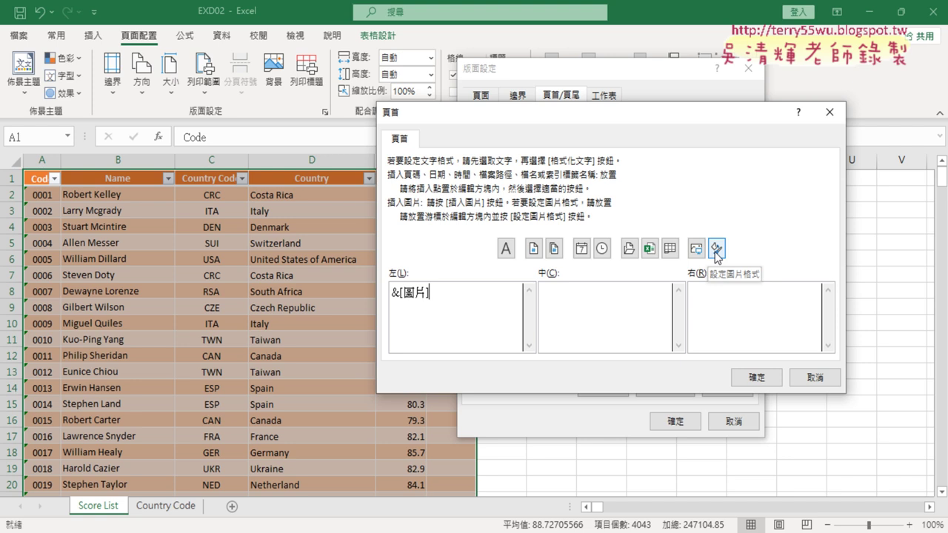
In Format Picture, set the logo's Scale Height to 60% with aspect ratio locked.
left_click(716, 250)
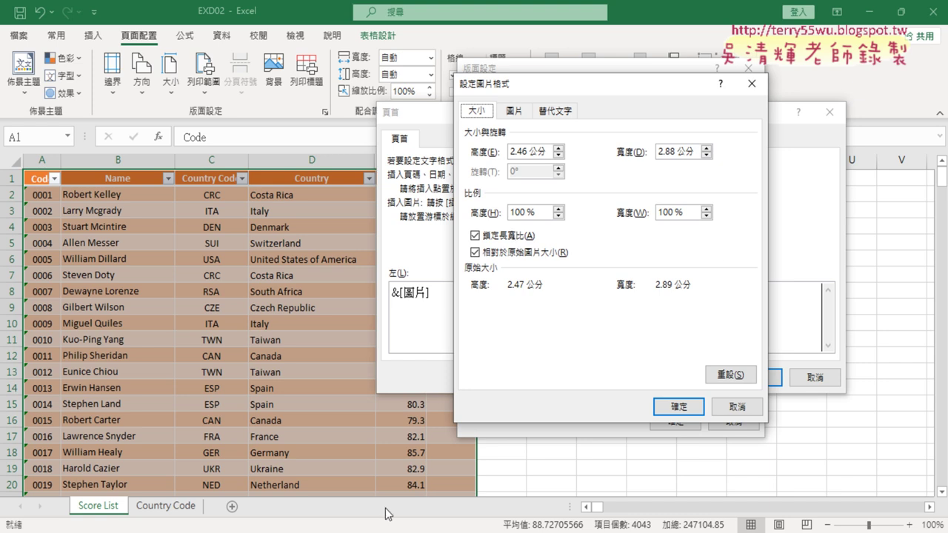
key("alt+Tab")
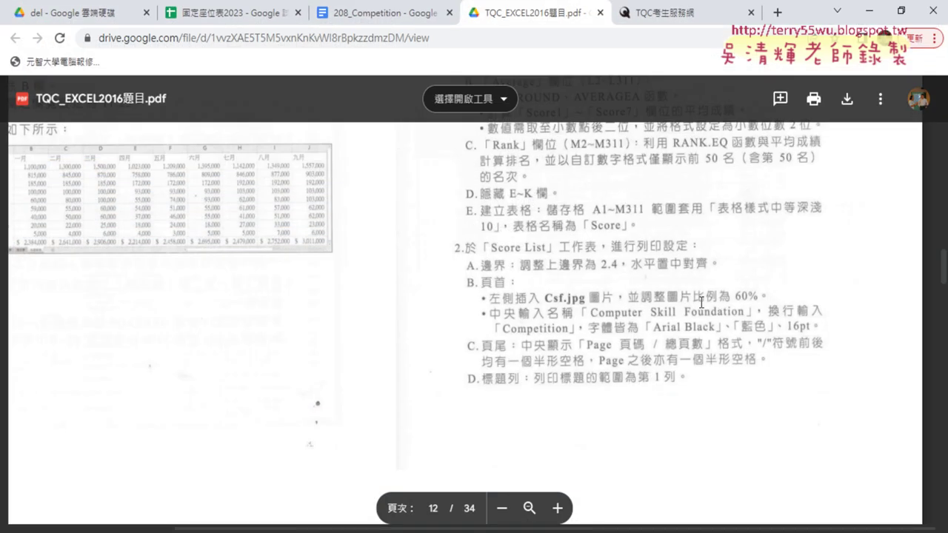
left_click(869, 10)
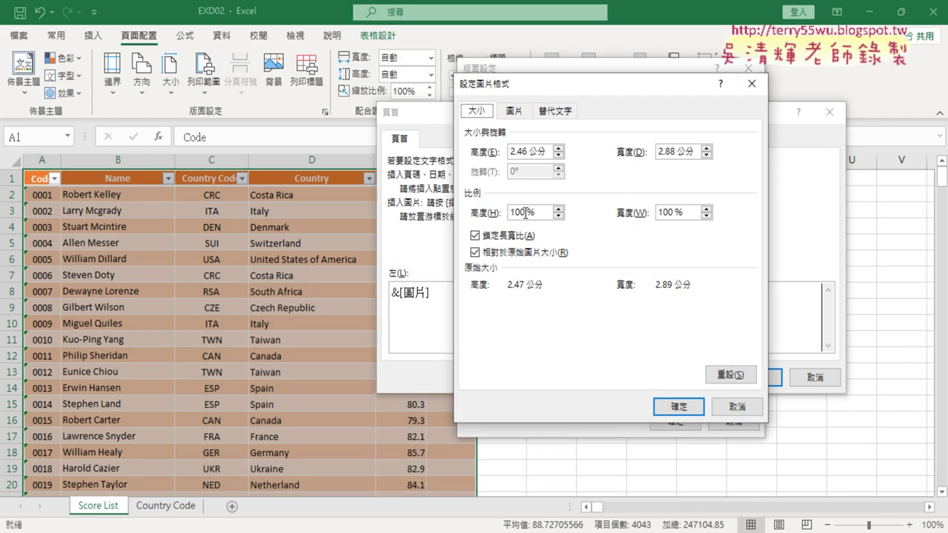
double_click(519, 212)
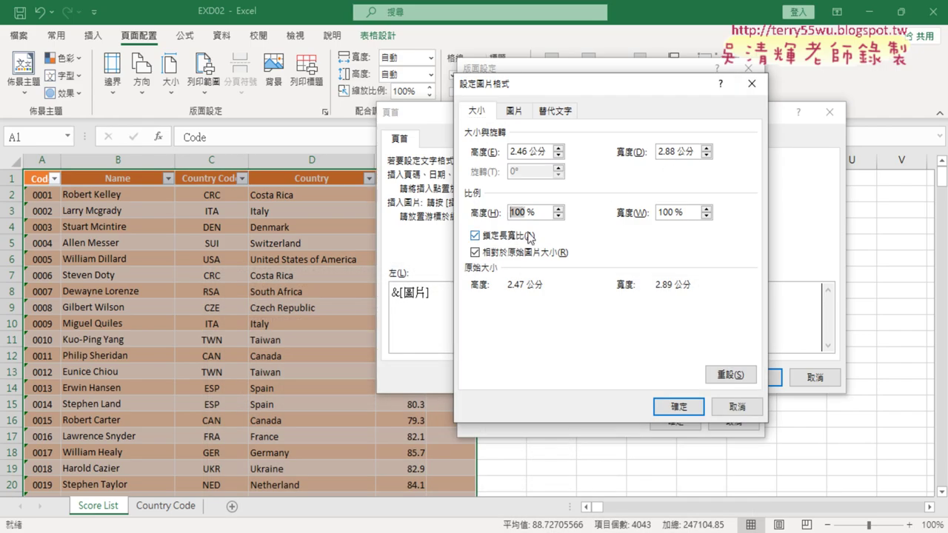
type("60")
left_click(689, 214)
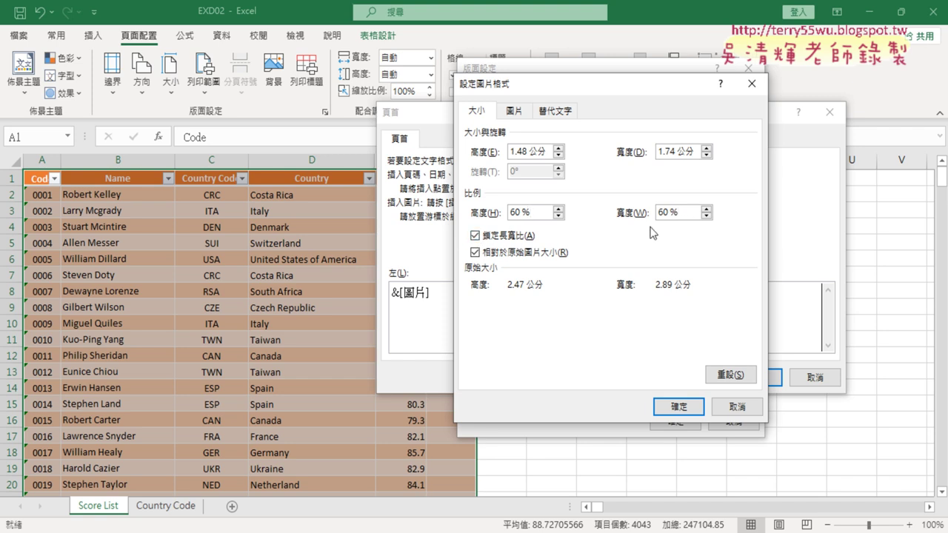
left_click(680, 412)
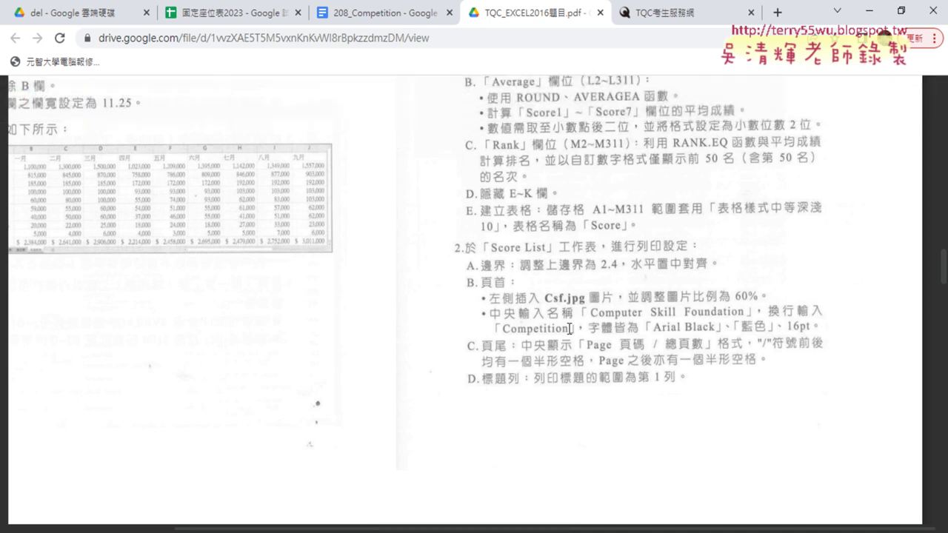
Paste the two-line title 'Computer Skill Foundation' / 'Competition' into the header's centre section.
left_click(869, 10)
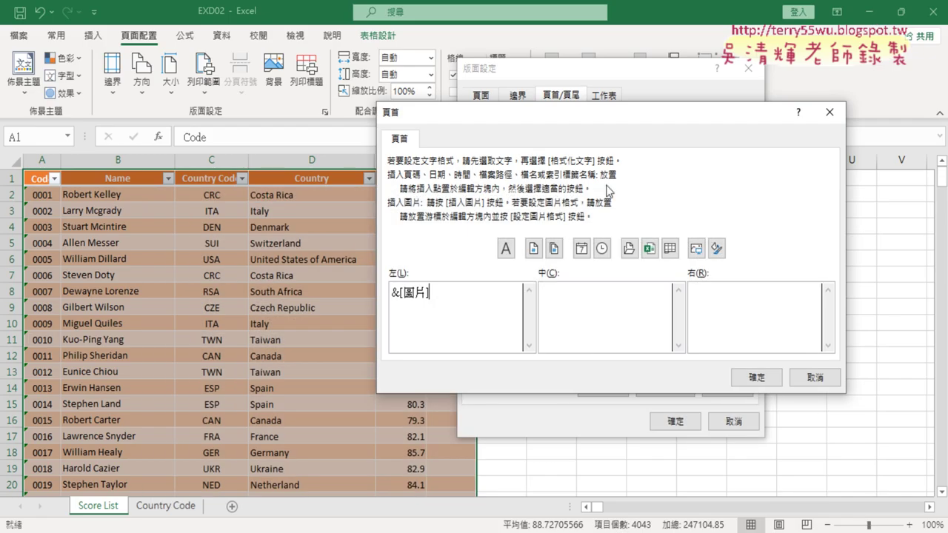
left_click(608, 309)
left_click(497, 531)
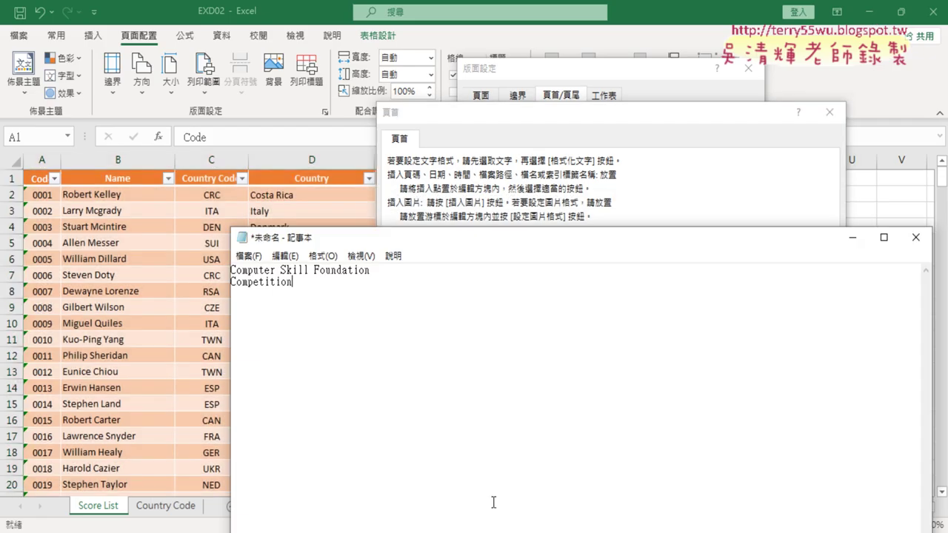
left_click_drag(388, 270, 215, 263)
left_click(307, 282, "shift")
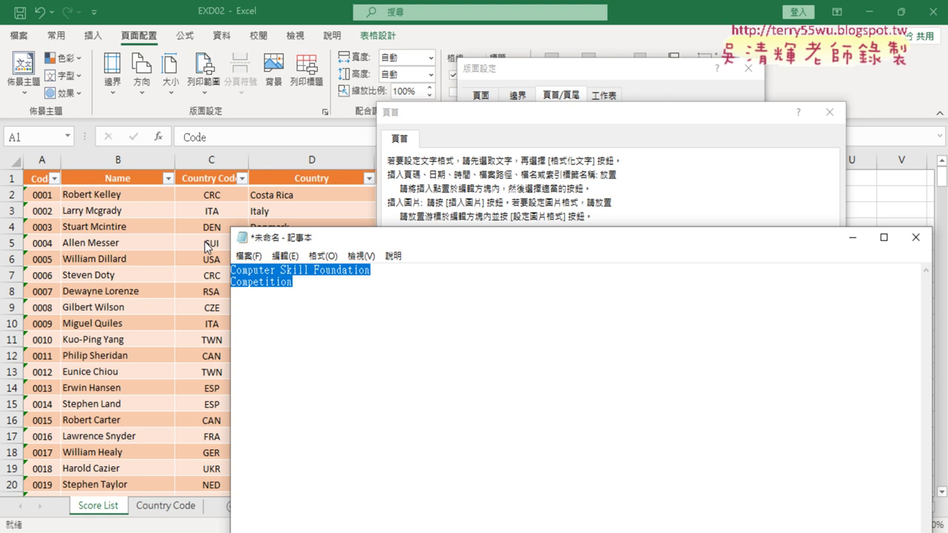
left_click(512, 236)
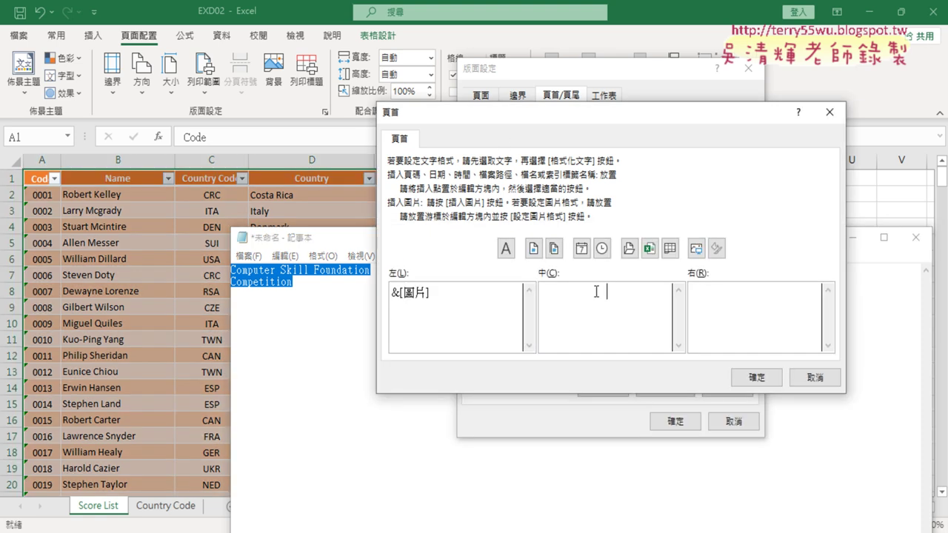
type("Computer Skill Foundation Competition")
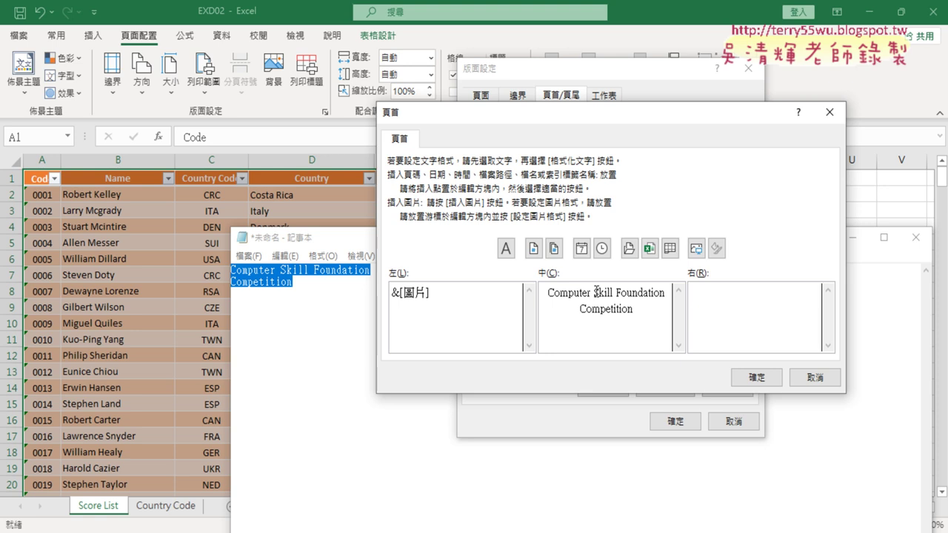
left_click_drag(651, 322, 545, 287)
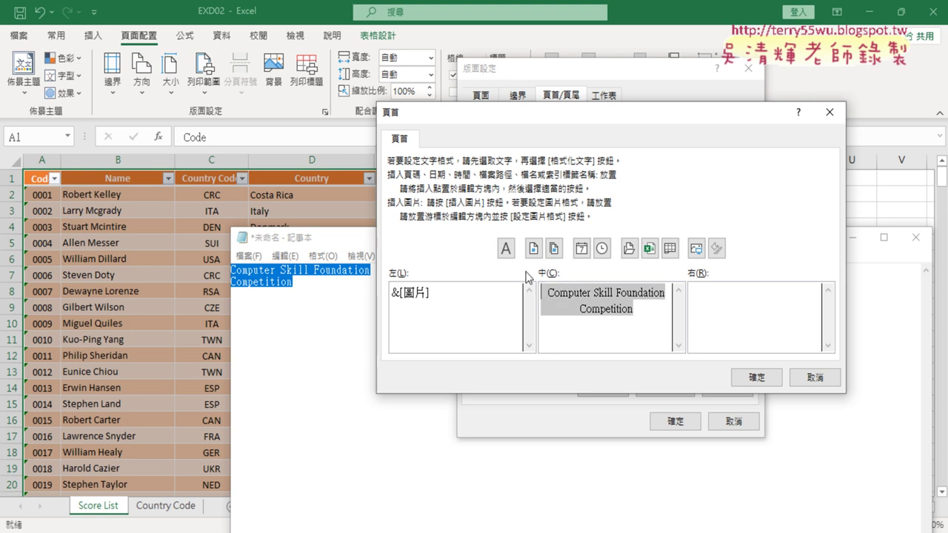
left_click(399, 523)
key("alt+Tab")
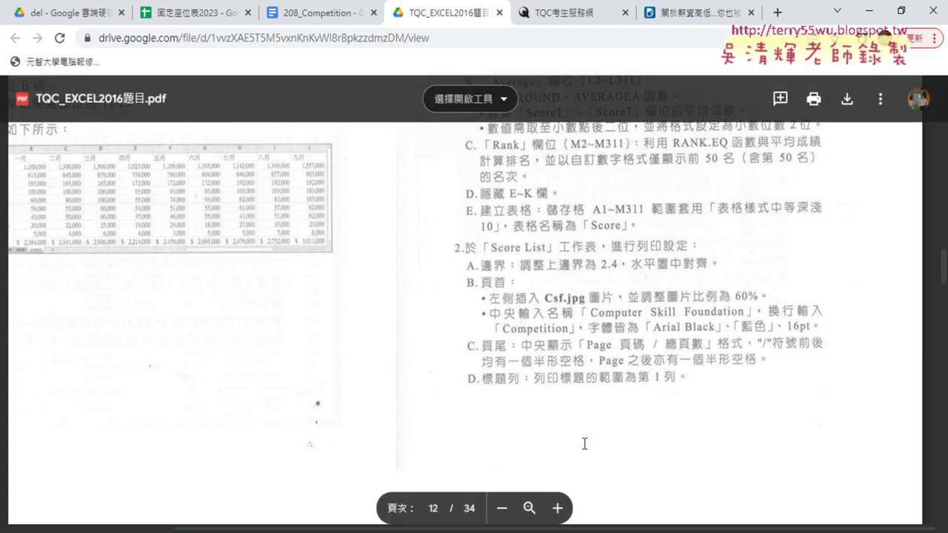
key("alt+Tab")
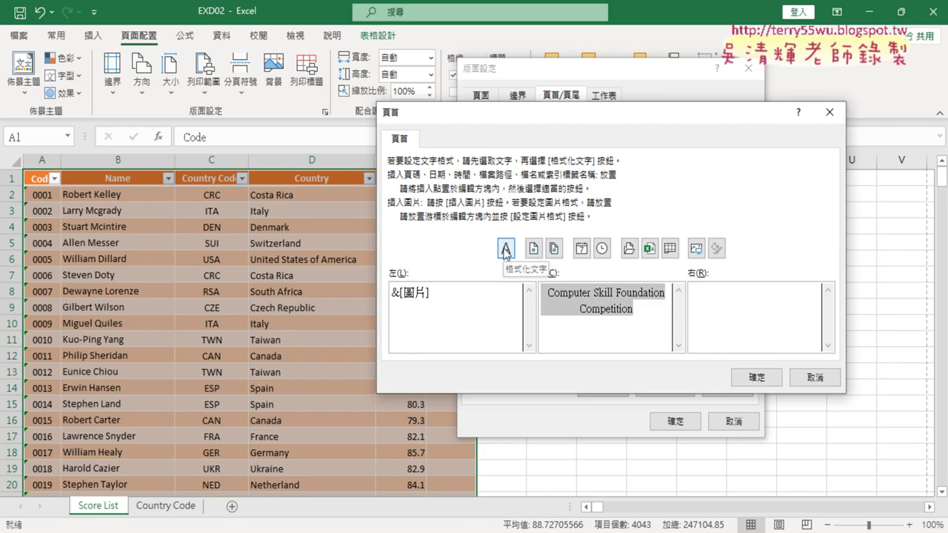
Select the whole centre header title and choose Arial Black as its font.
left_click(506, 249)
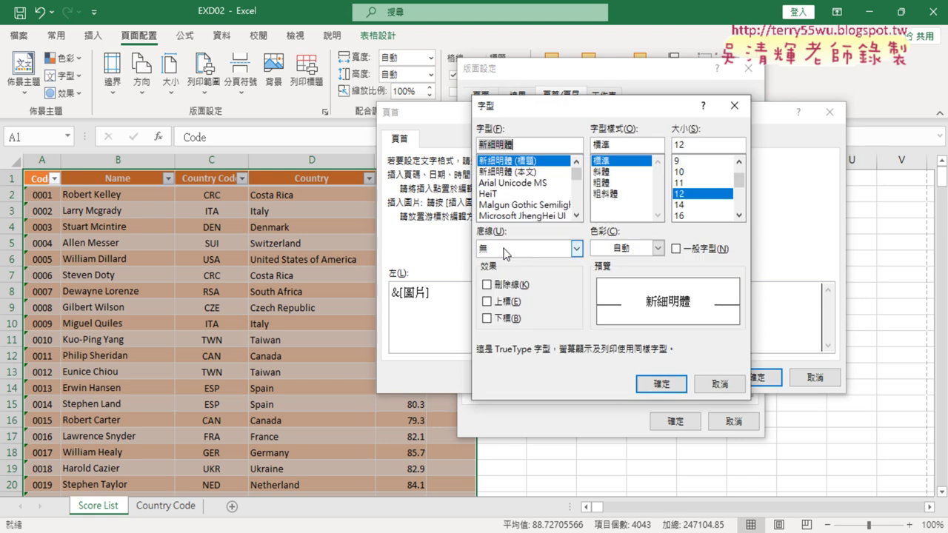
left_click(718, 383)
left_click(546, 292)
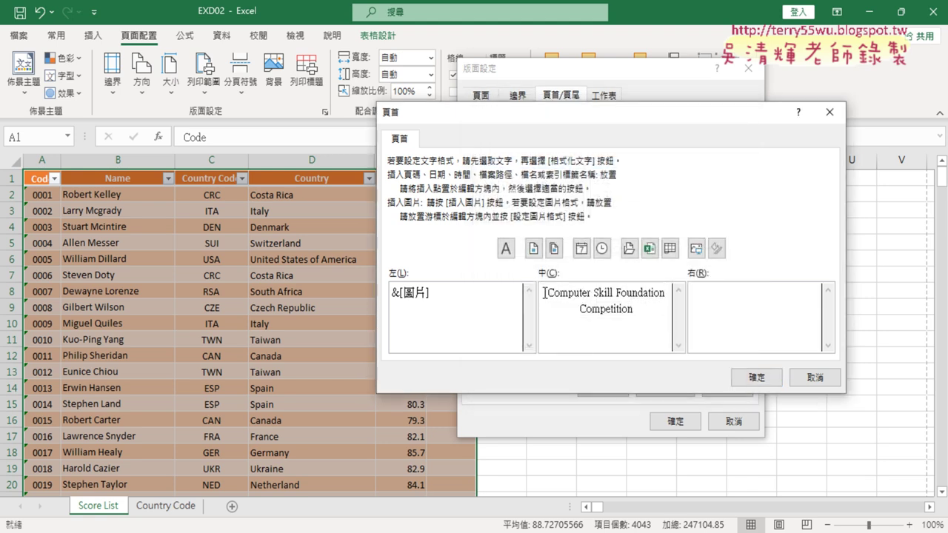
left_click_drag(545, 292, 642, 311)
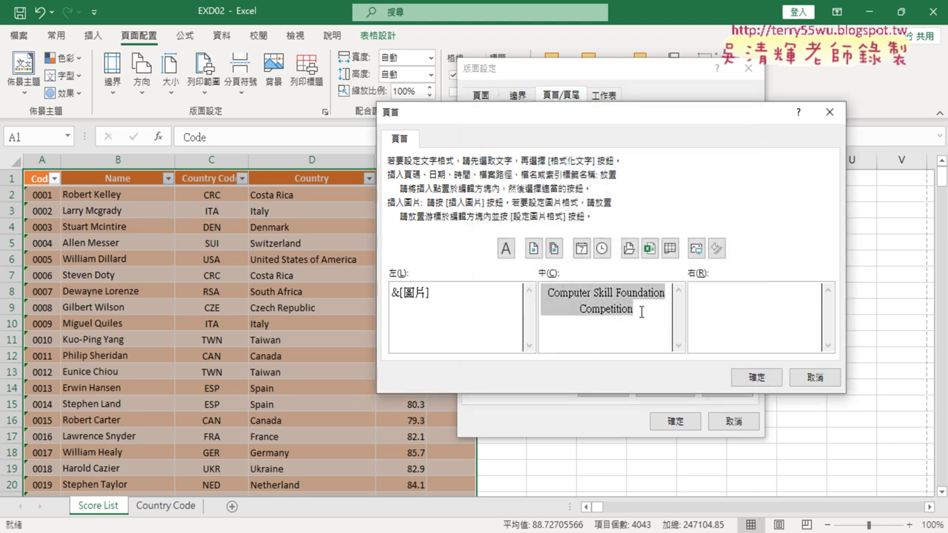
left_click(506, 250)
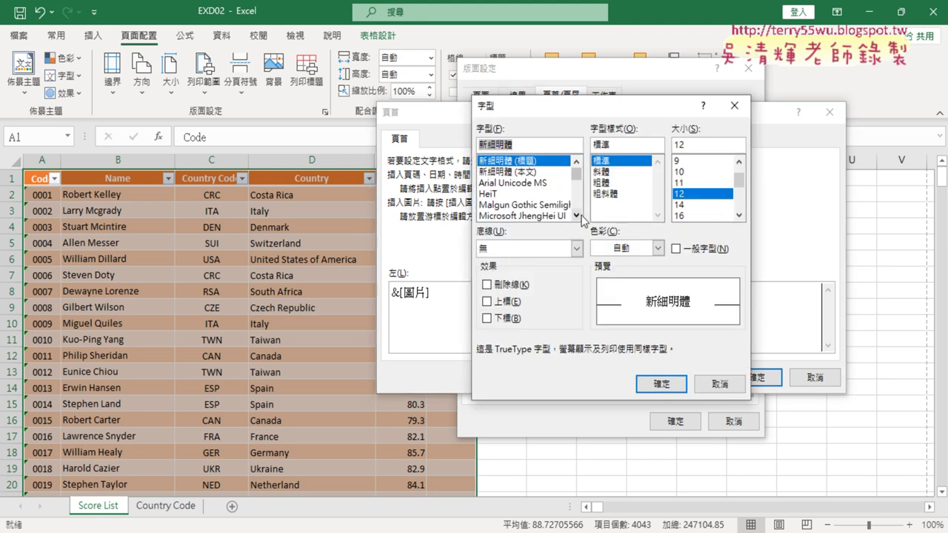
left_click(577, 215)
left_click(577, 216)
left_click(577, 215)
left_click(577, 216)
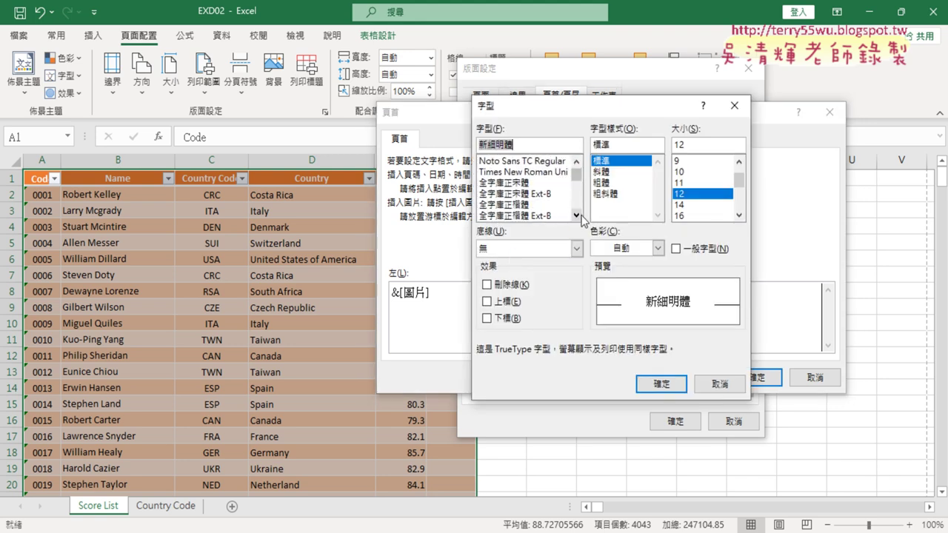
left_click(577, 215)
left_click(577, 215)
left_click(577, 216)
left_click(577, 215)
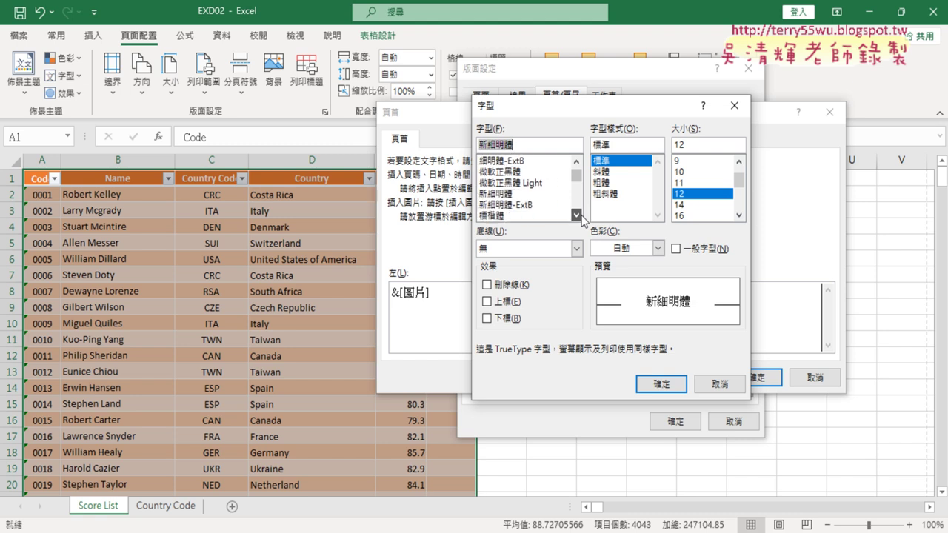
left_click(579, 215)
left_click(579, 216)
left_click(579, 215)
left_click(579, 215)
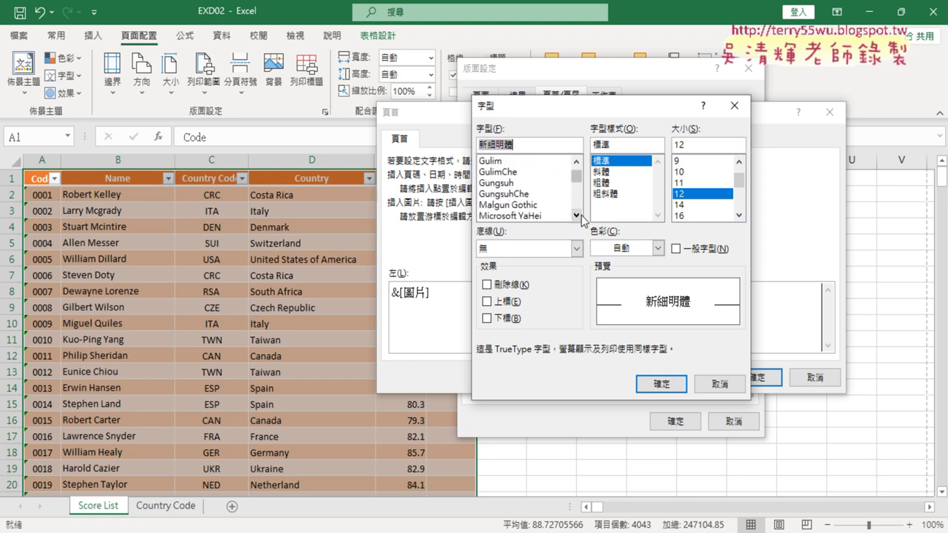
left_click(577, 215)
left_click(577, 215)
left_click(577, 216)
left_click(577, 215)
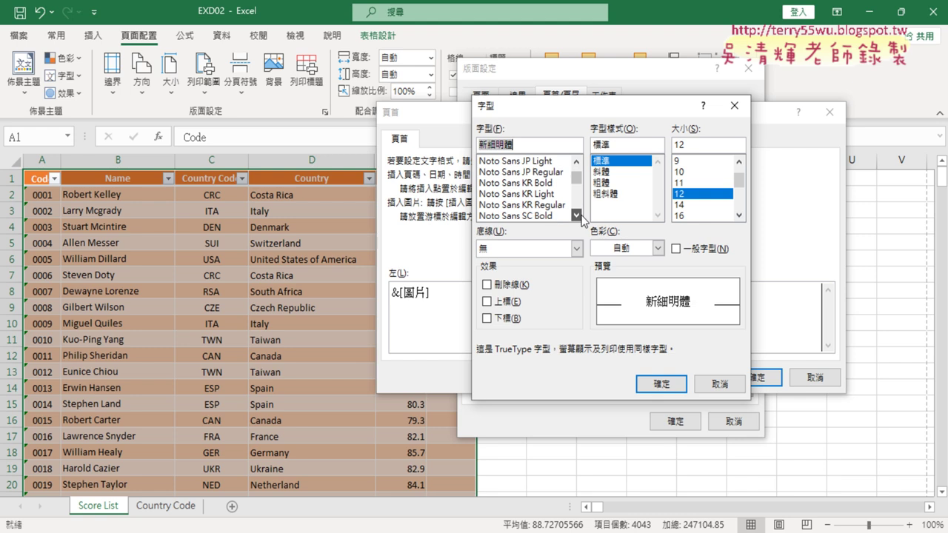
left_click(577, 215)
left_click(577, 216)
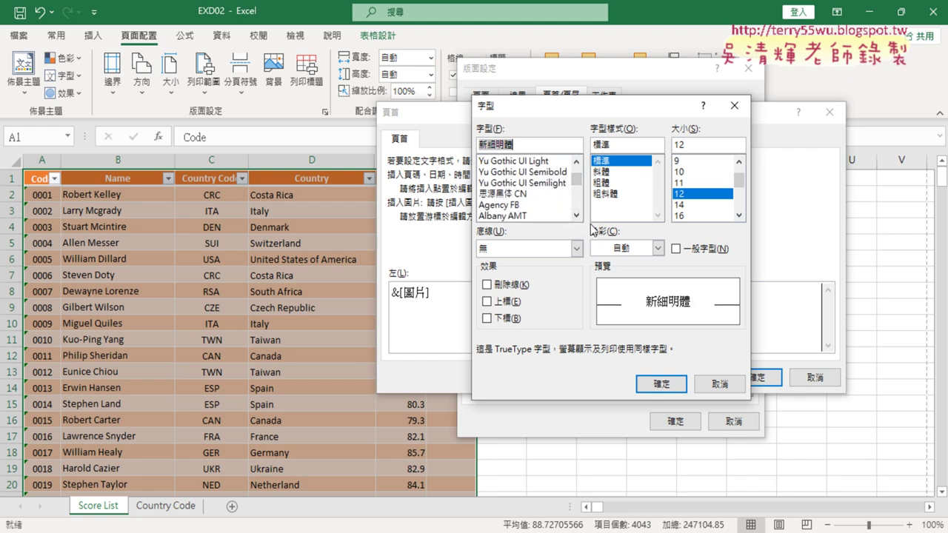
left_click(577, 215)
left_click(577, 215)
left_click(577, 215)
left_click(577, 215)
left_click(577, 214)
left_click(577, 214)
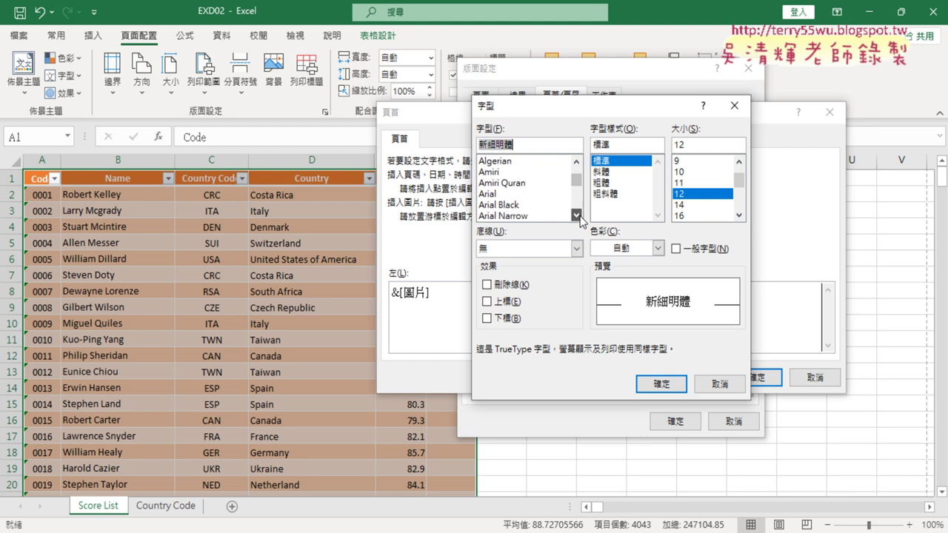
left_click(577, 215)
left_click(524, 196)
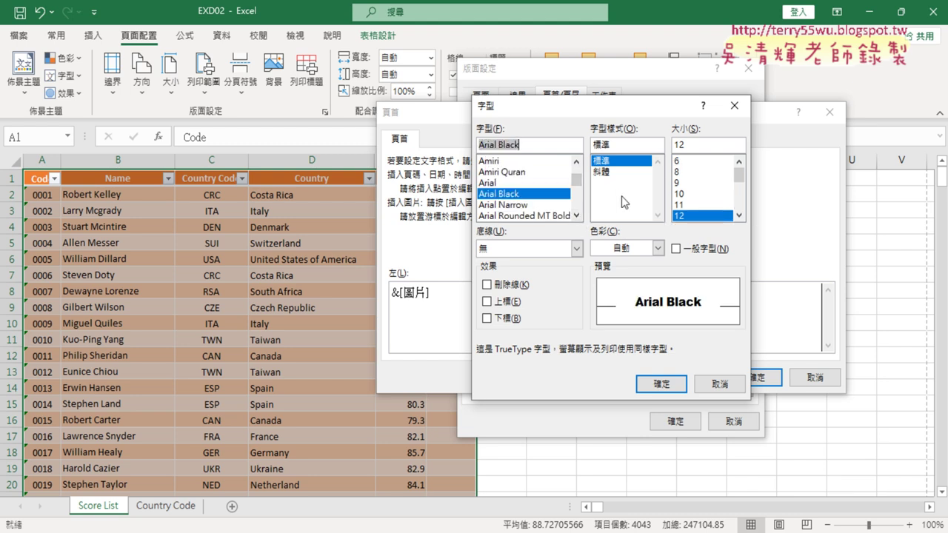
Set the title to size 16 in blue and confirm the font changes.
left_click(738, 215)
left_click(739, 215)
left_click(738, 215)
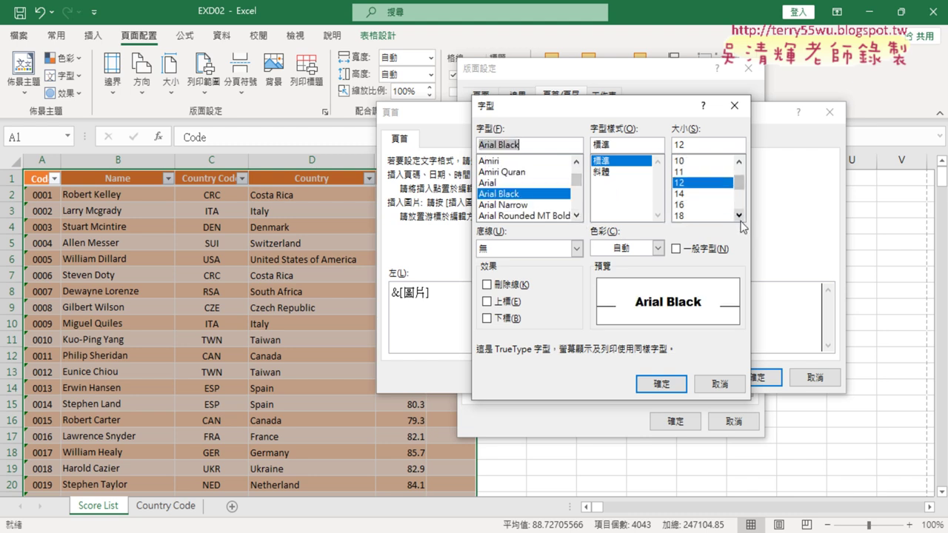
left_click(686, 205)
left_click(658, 248)
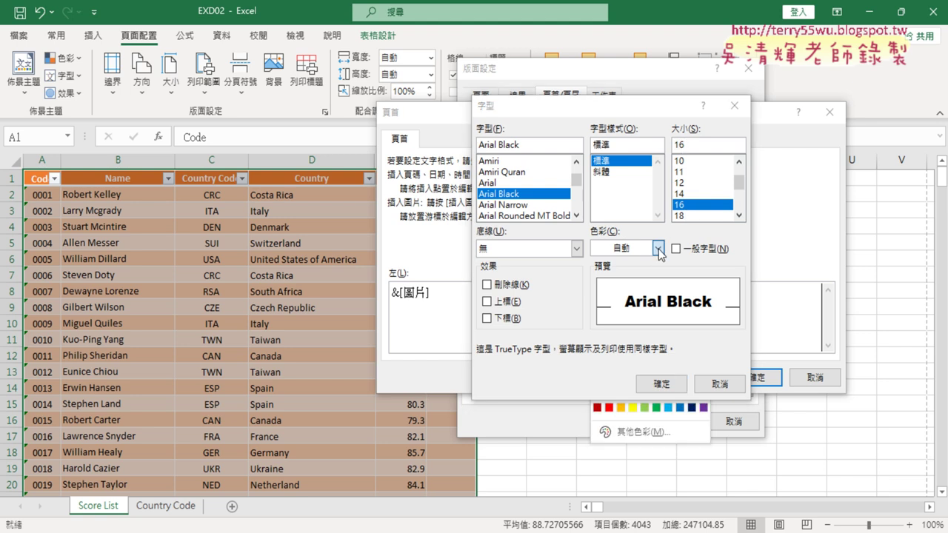
left_click(680, 409)
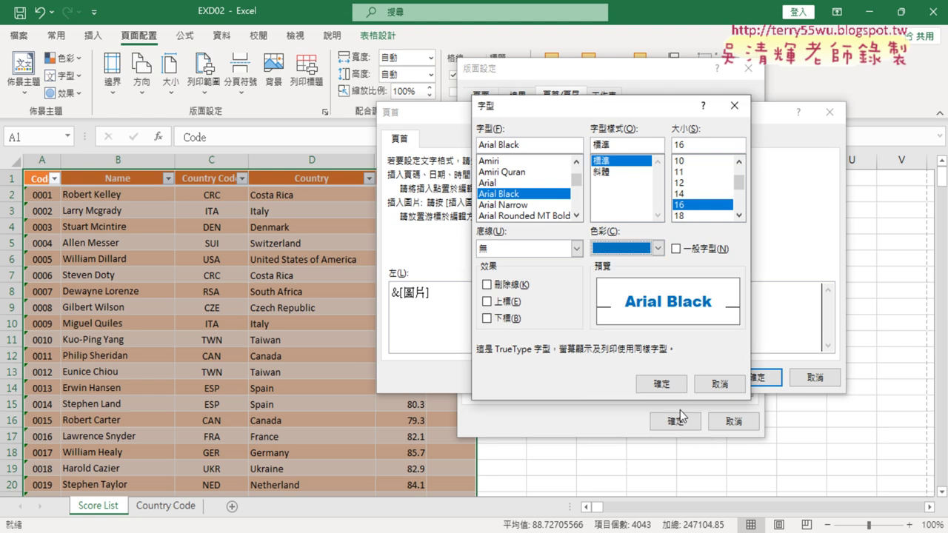
left_click(668, 381)
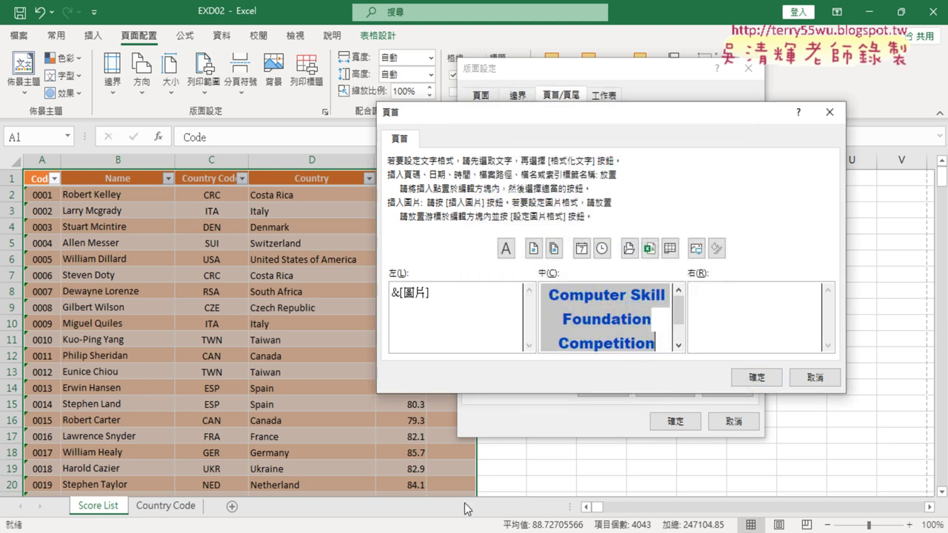
key("alt+Tab")
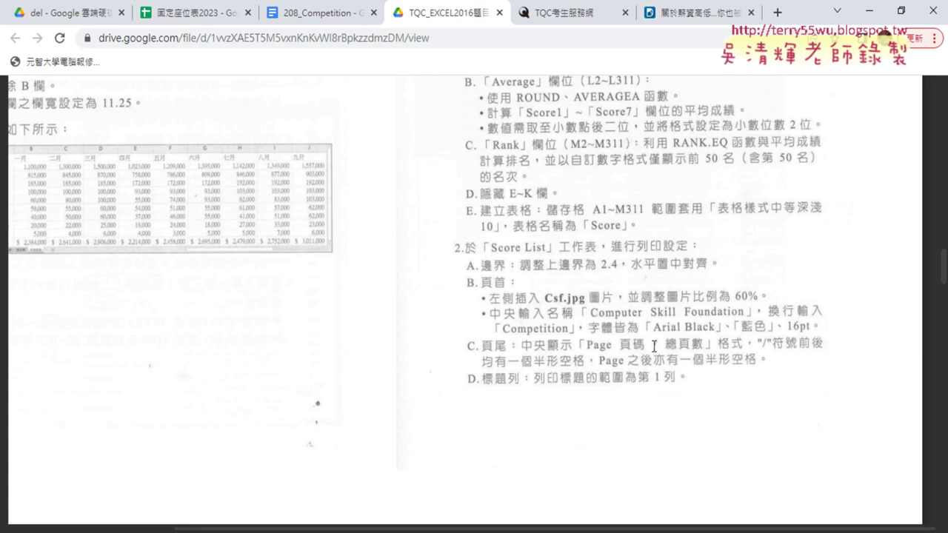
Accept the header, then build a centred footer reading page number / total pages.
left_click(868, 15)
left_click(756, 377)
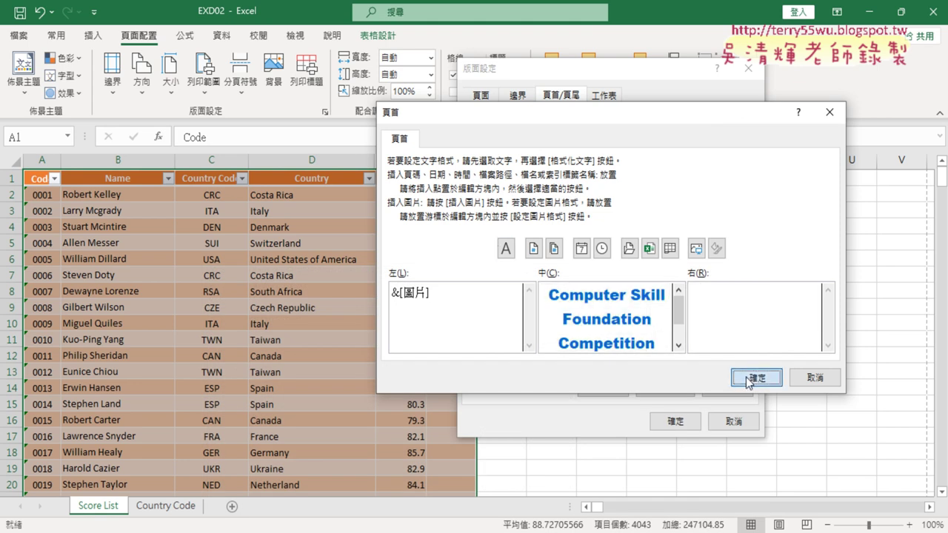
left_click(644, 205)
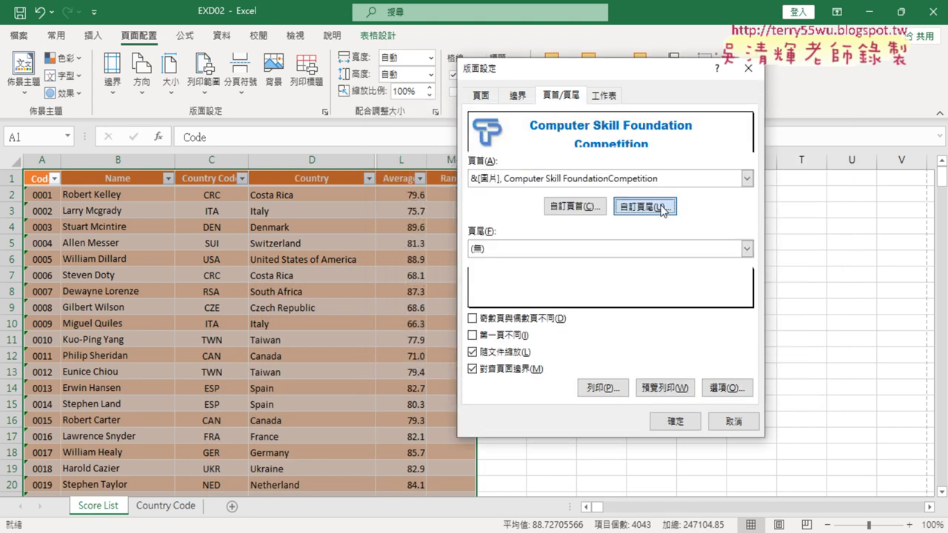
left_click(609, 308)
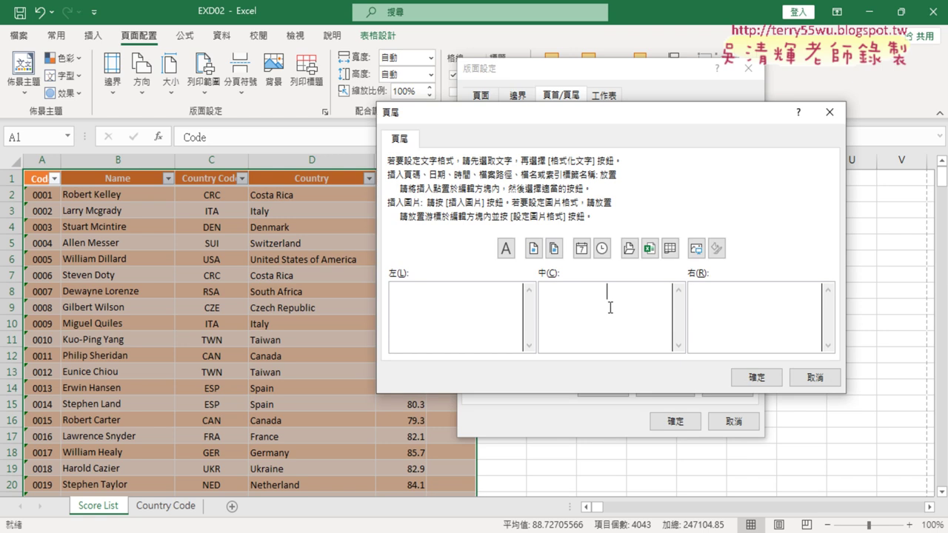
left_click(534, 249)
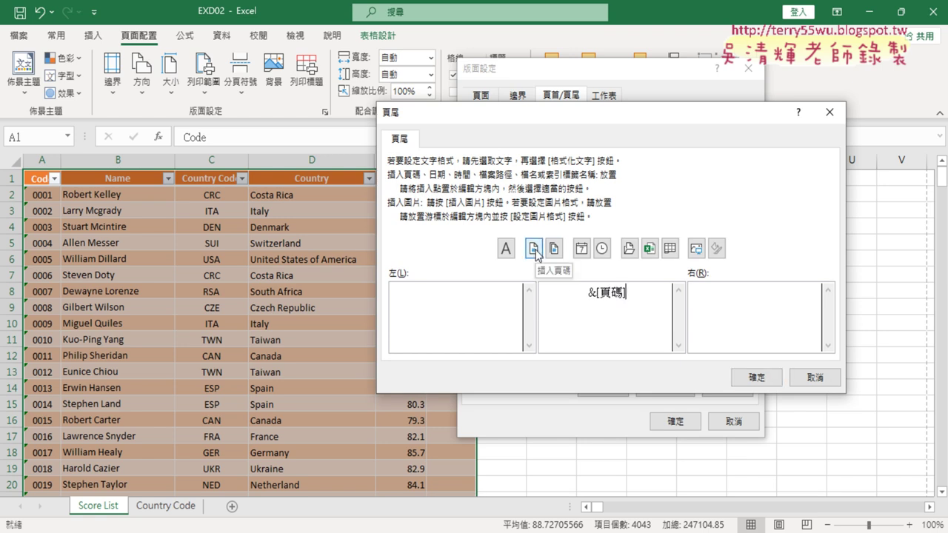
type("/")
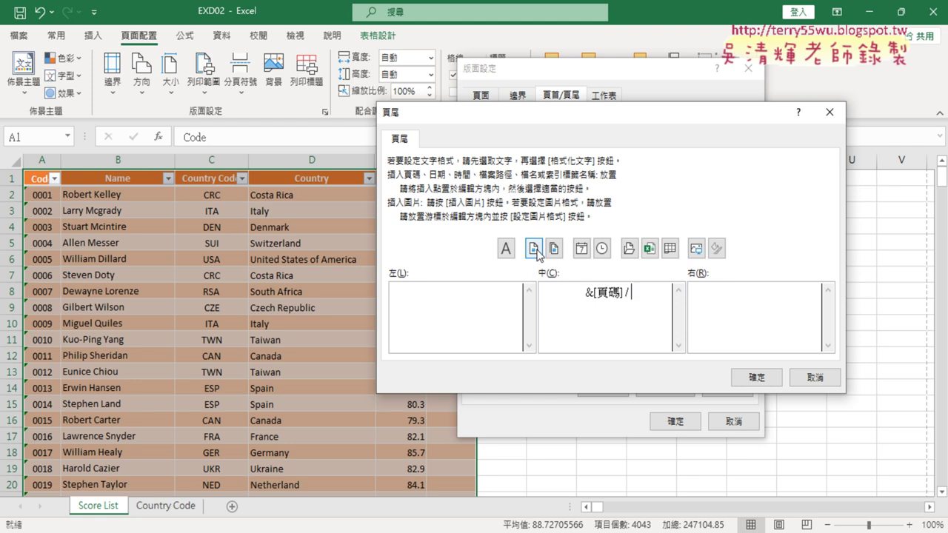
left_click(554, 248)
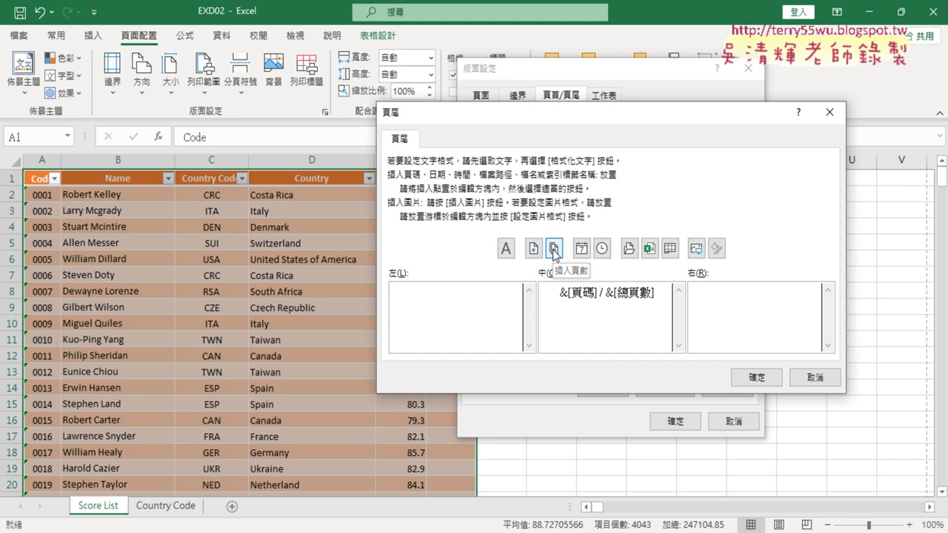
left_click(755, 378)
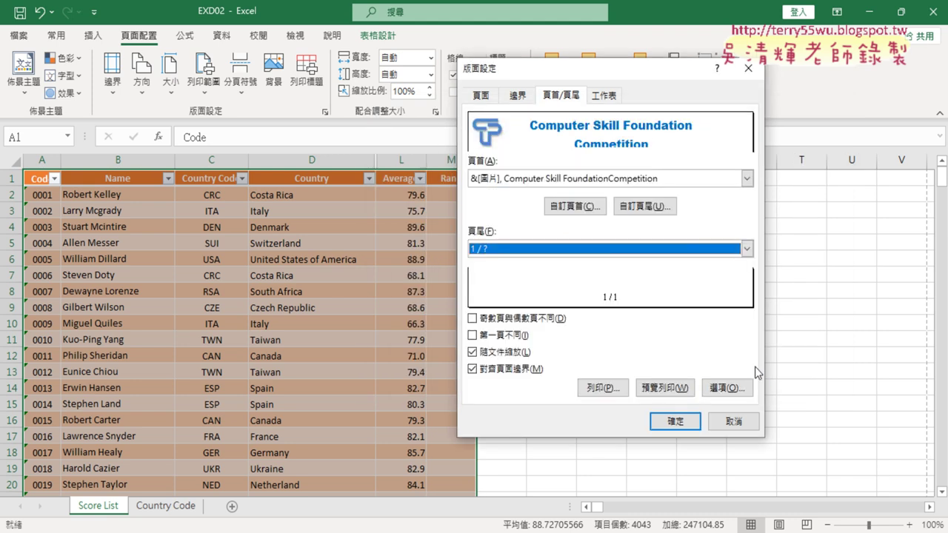
Clear the $1:$1 entry from Rows to repeat at top and close Page Setup.
left_click(610, 100)
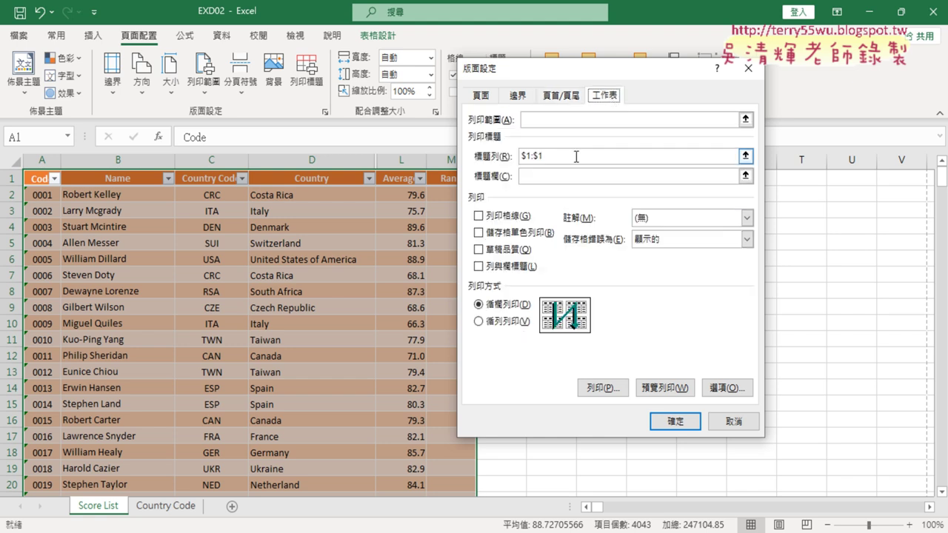
left_click_drag(575, 157, 519, 157)
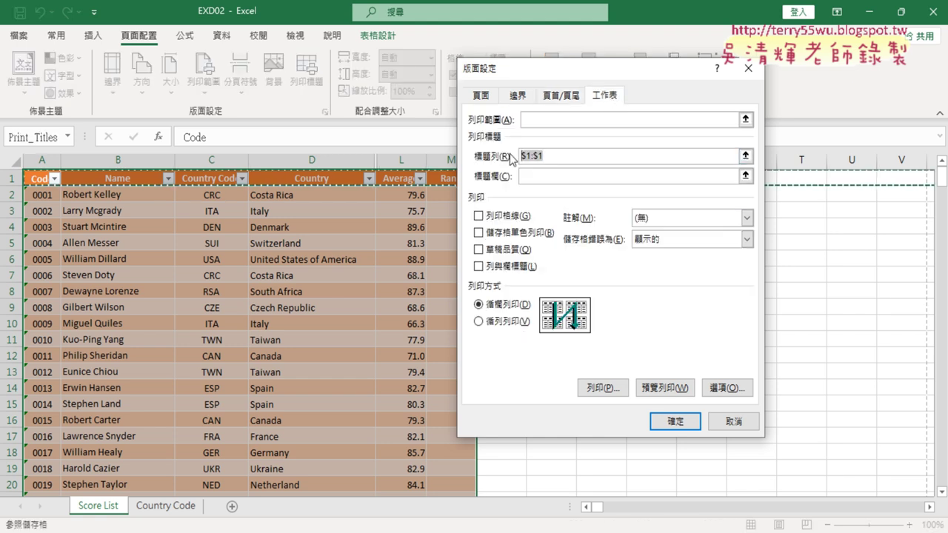
key("Delete")
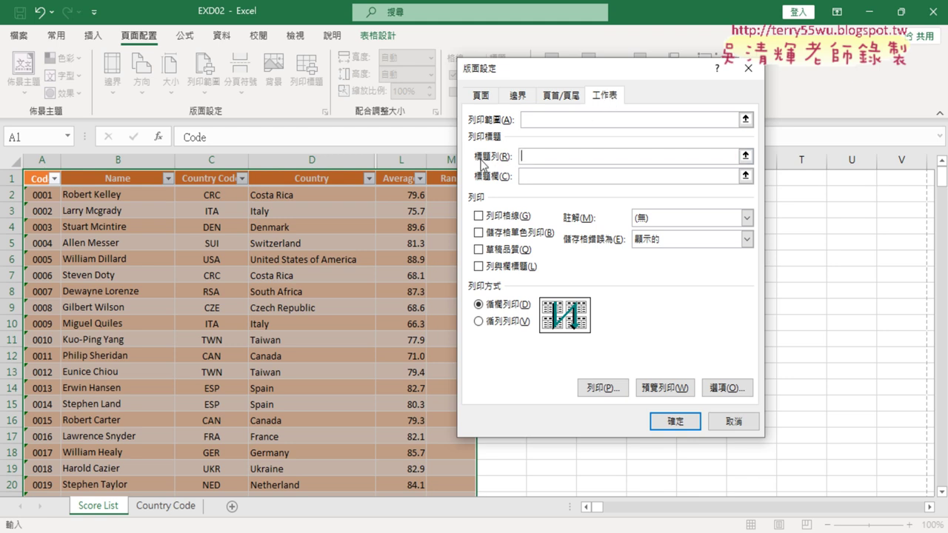
left_click(674, 420)
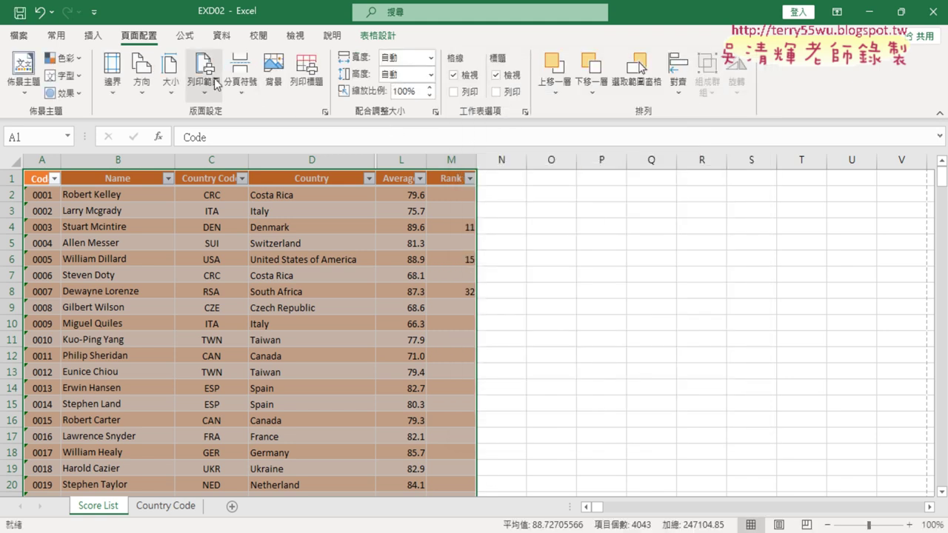
left_click(325, 113)
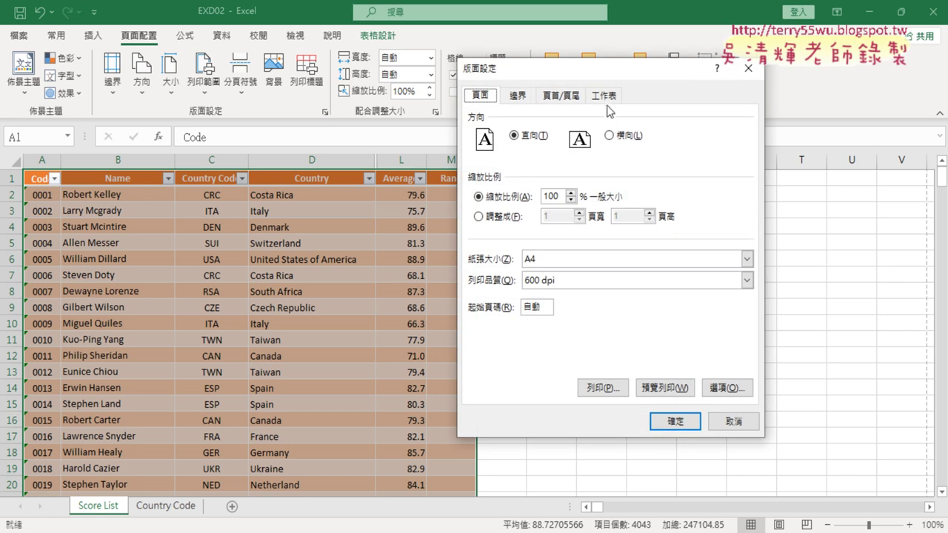
left_click(669, 389)
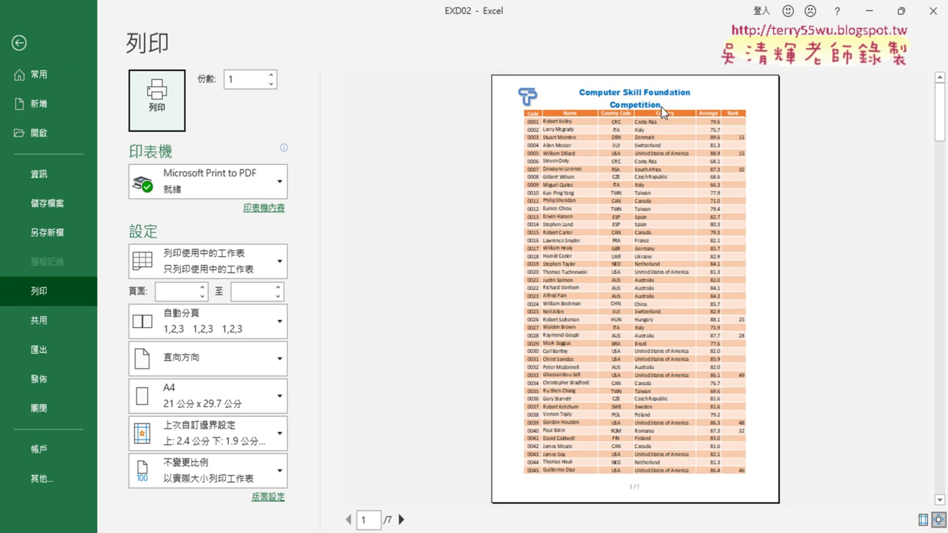
left_click(401, 520)
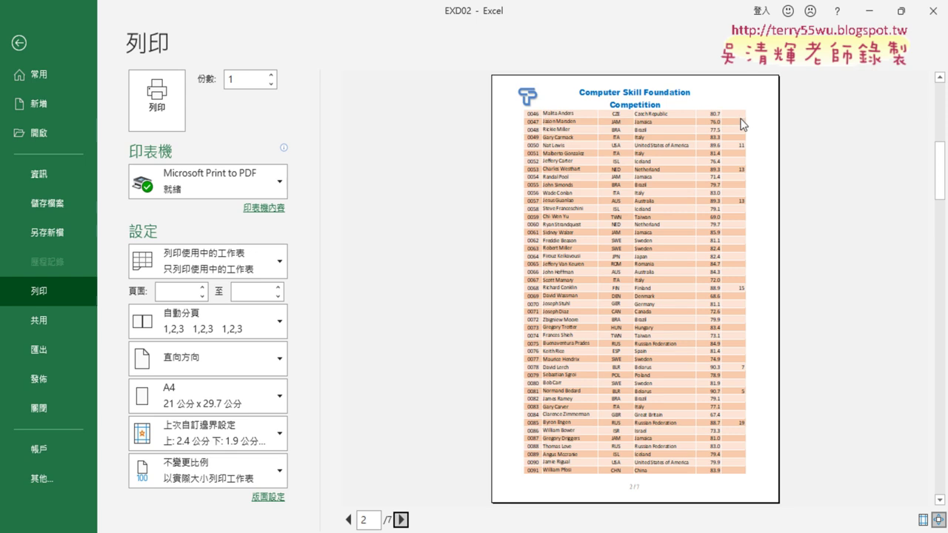
left_click(400, 520)
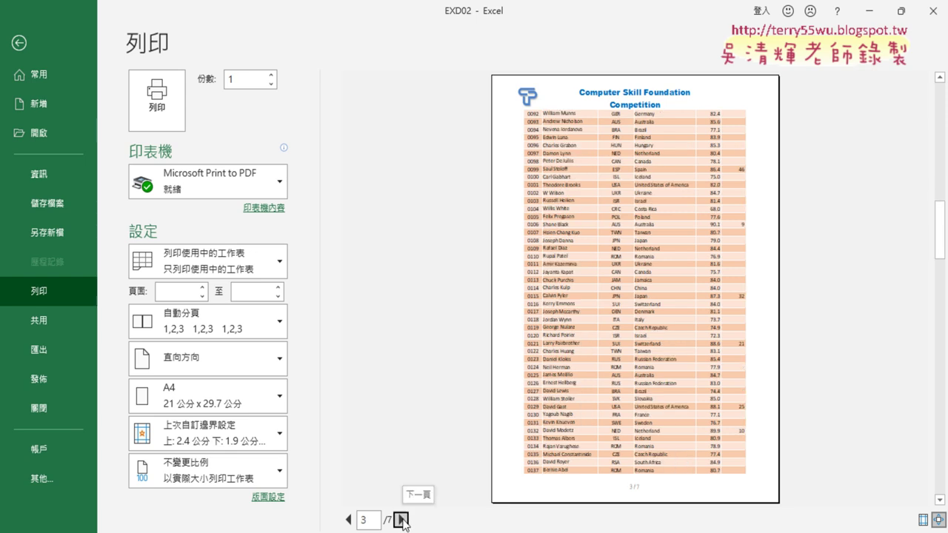
left_click(401, 520)
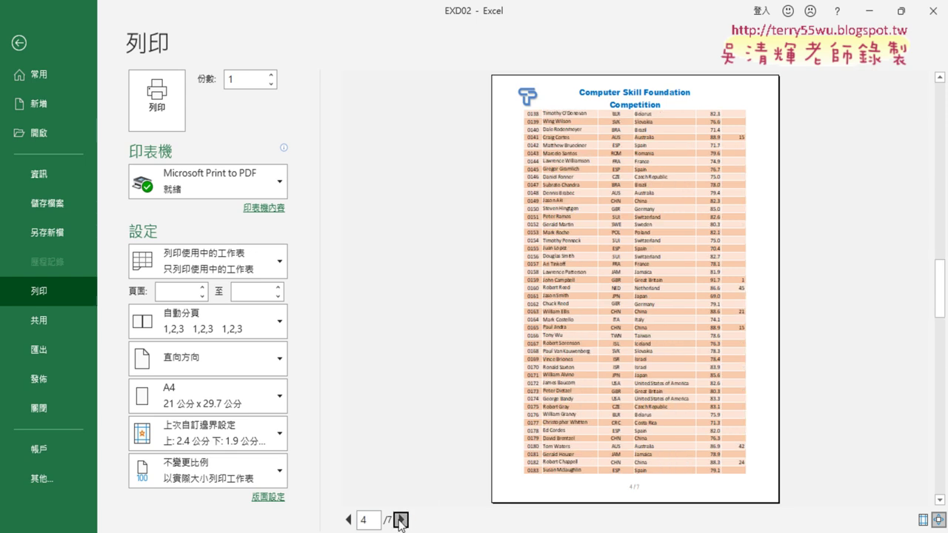
left_click(400, 520)
left_click(400, 520)
left_click(400, 520)
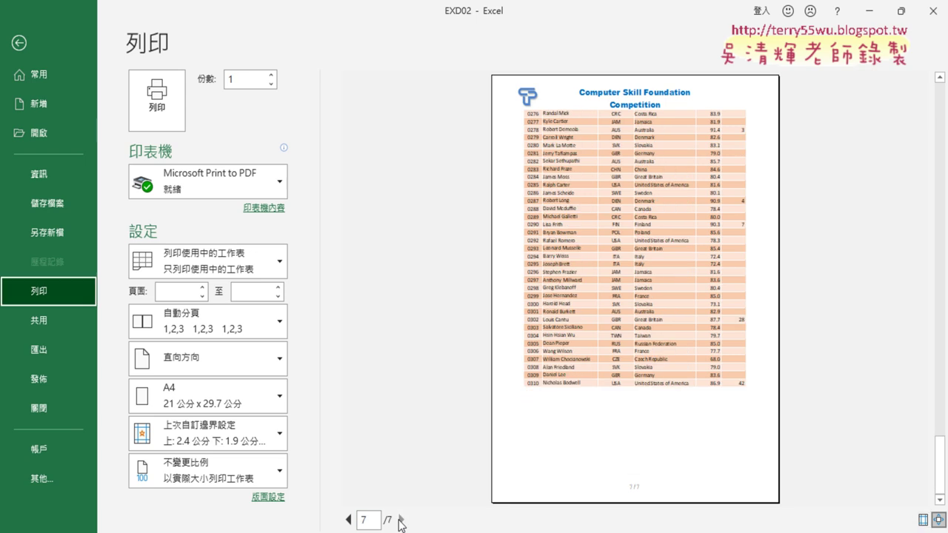
left_click(348, 520)
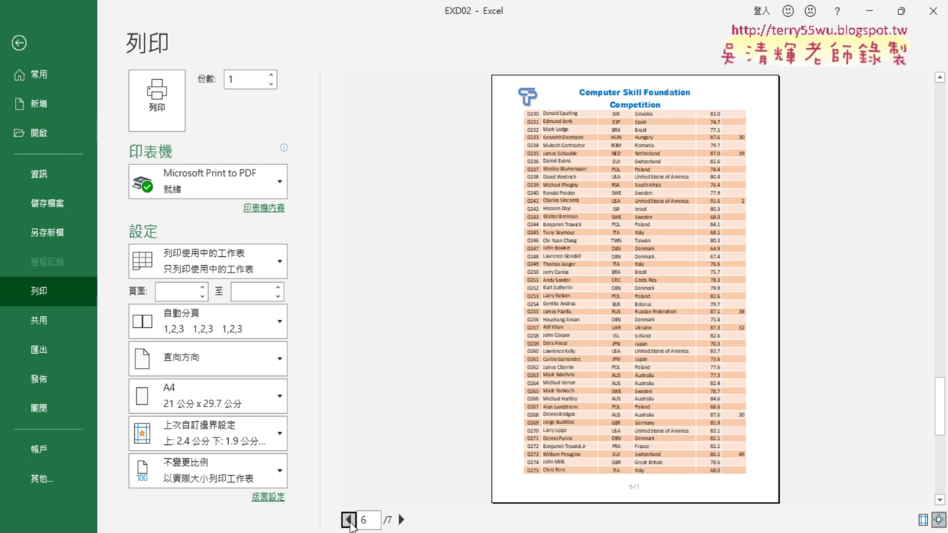
left_click(348, 520)
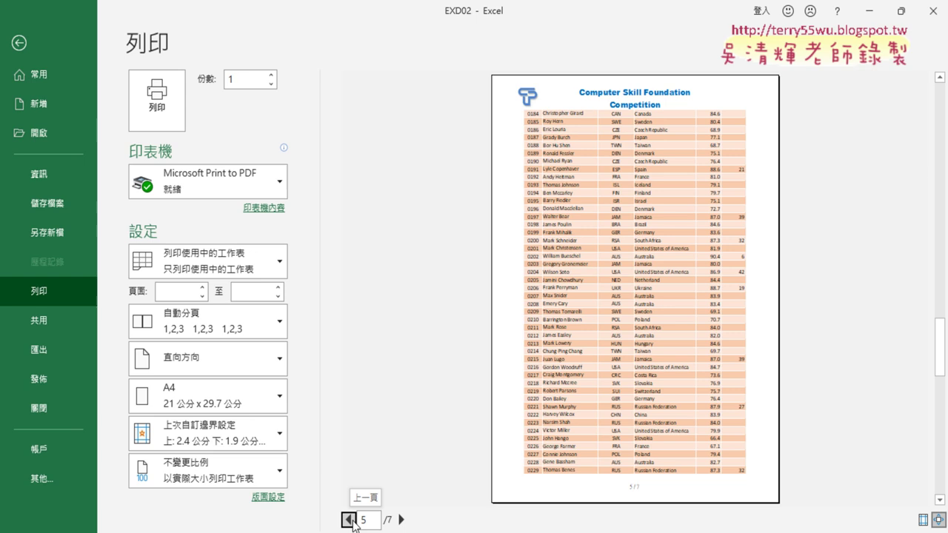
left_click(348, 520)
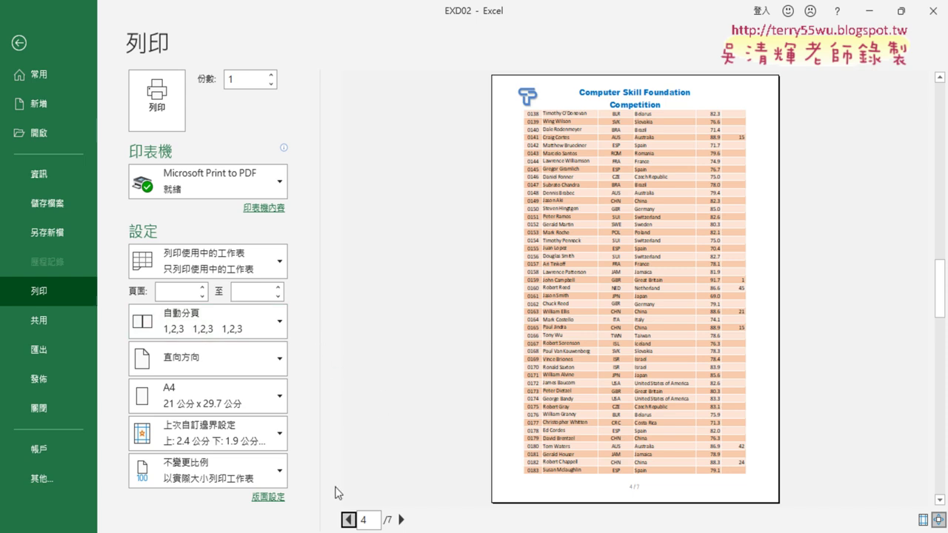
Set Rows to repeat at top to $1:$1 on Page Setup's Sheet tab.
left_click(269, 498)
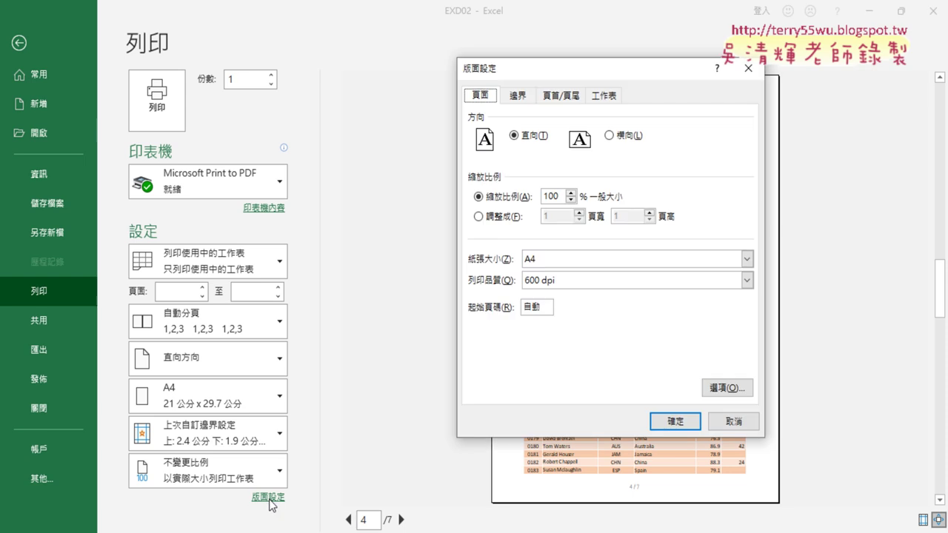
left_click(595, 97)
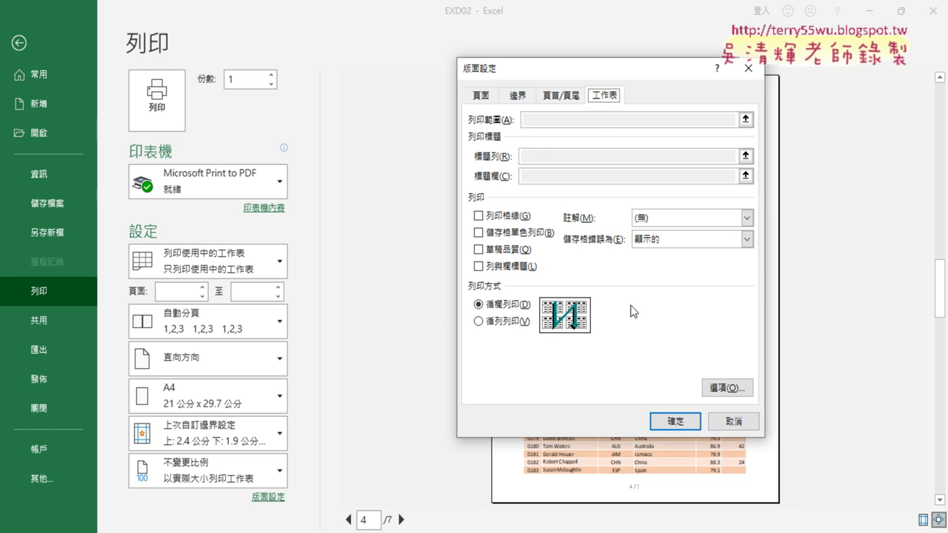
left_click(732, 420)
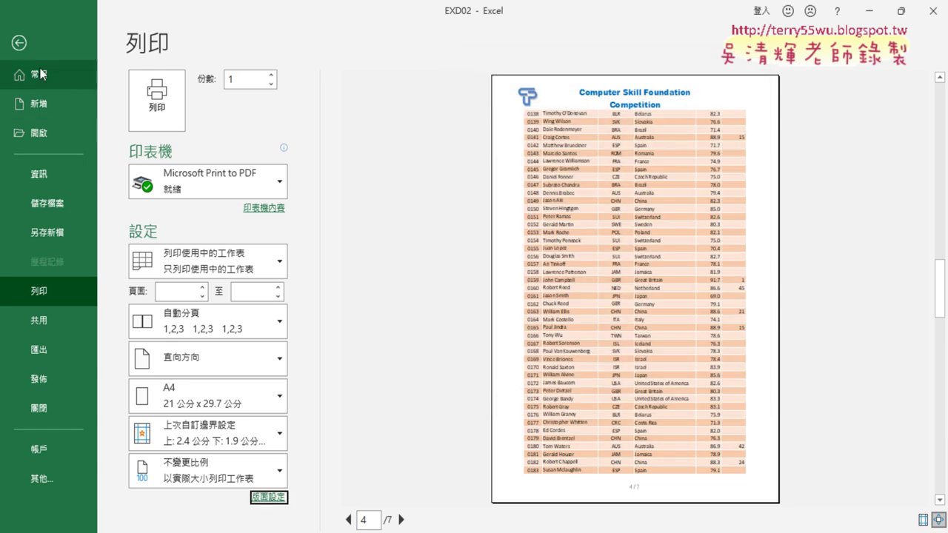
left_click(19, 43)
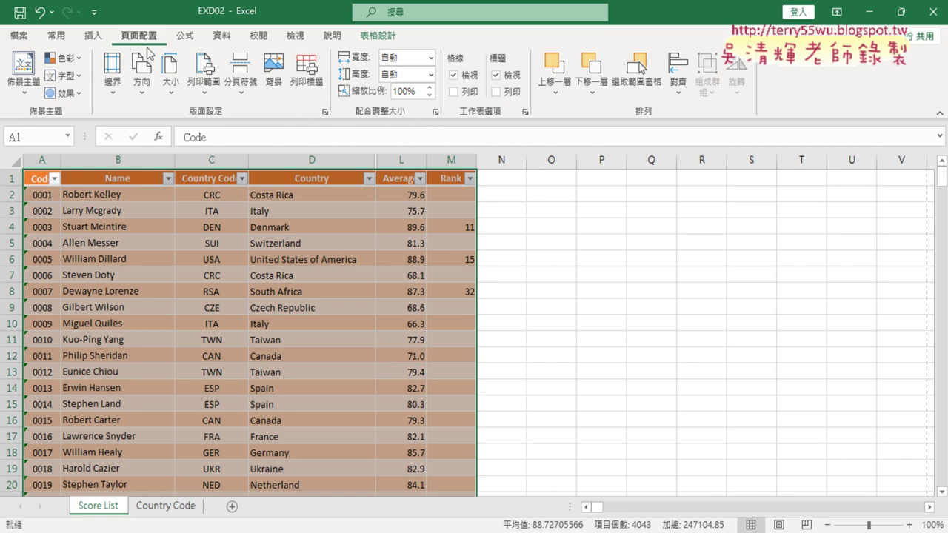
left_click(325, 112)
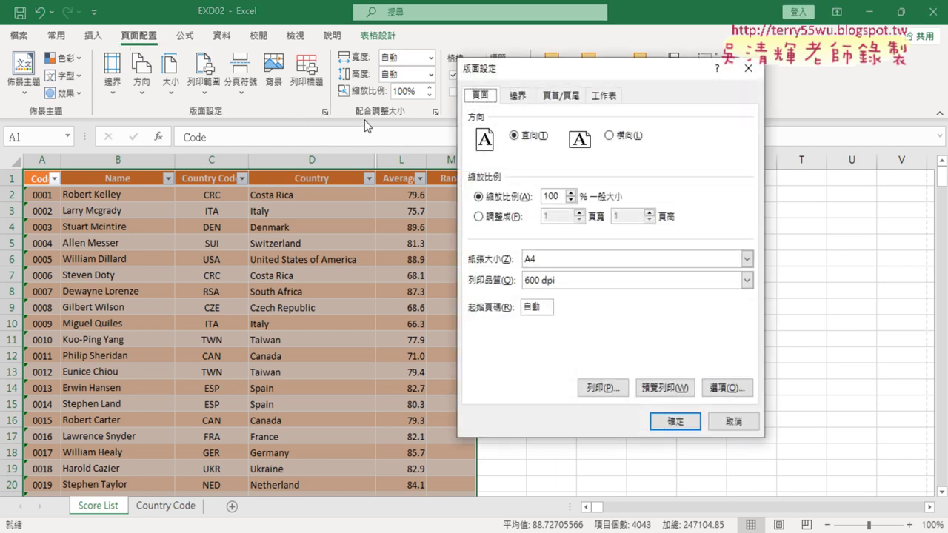
left_click(604, 96)
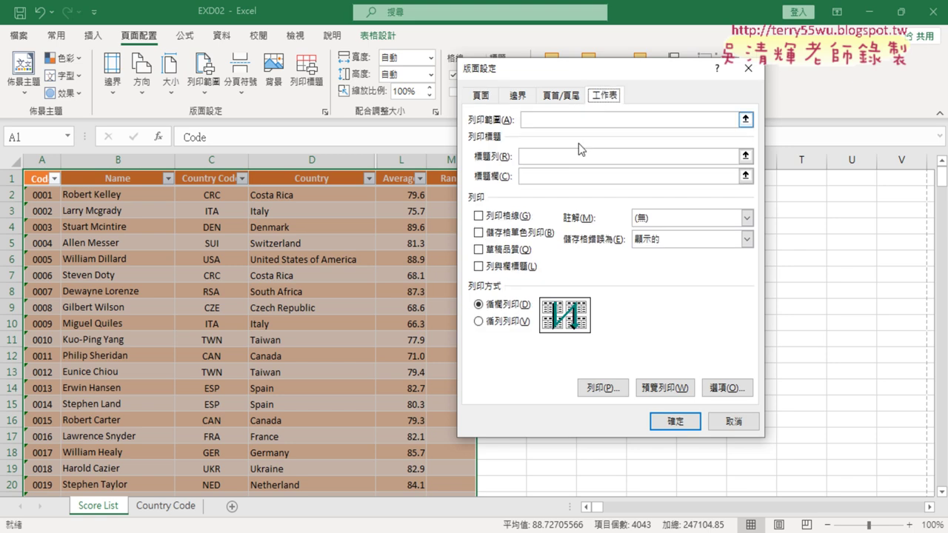
left_click(534, 155)
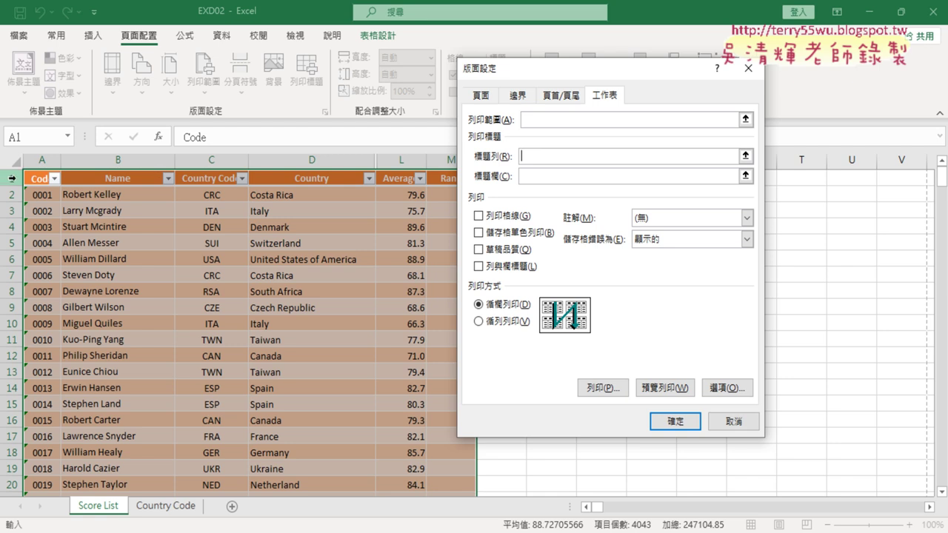
left_click(12, 178)
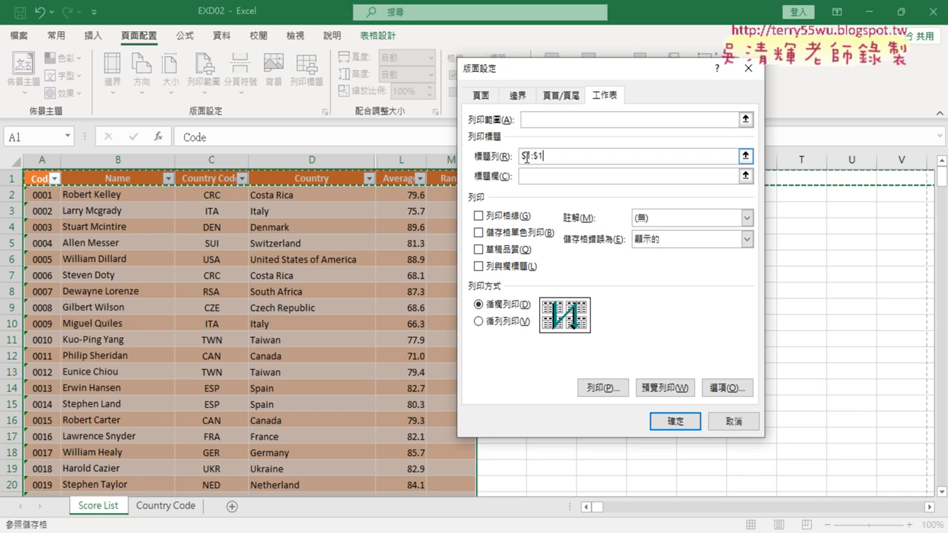
left_click(688, 422)
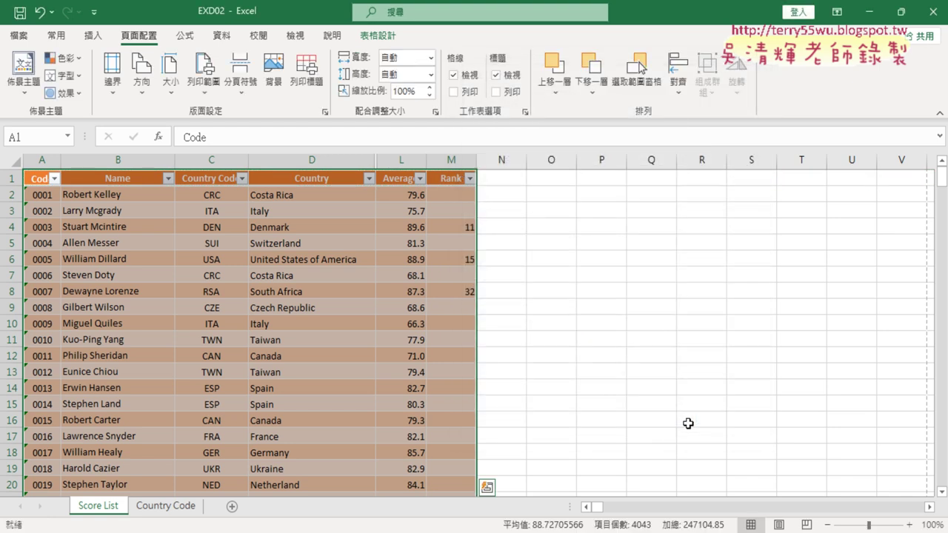
Open Print Preview and page through pages 1–7 to check the repeated header row.
left_click(325, 112)
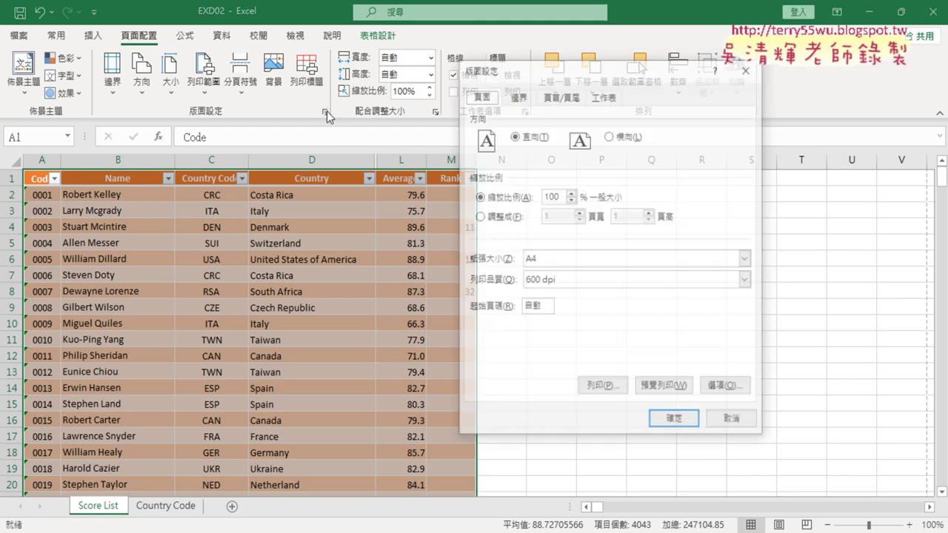
left_click(664, 385)
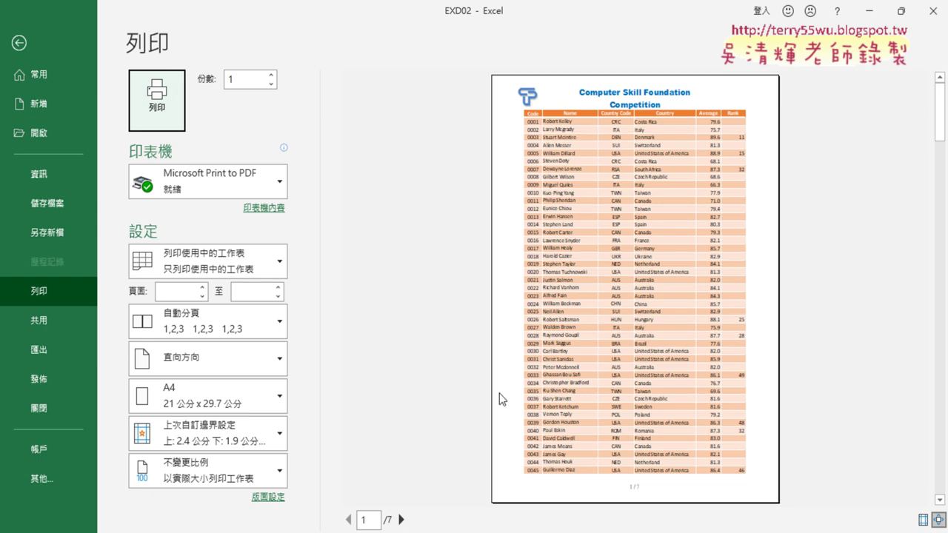
left_click(403, 521)
left_click(403, 520)
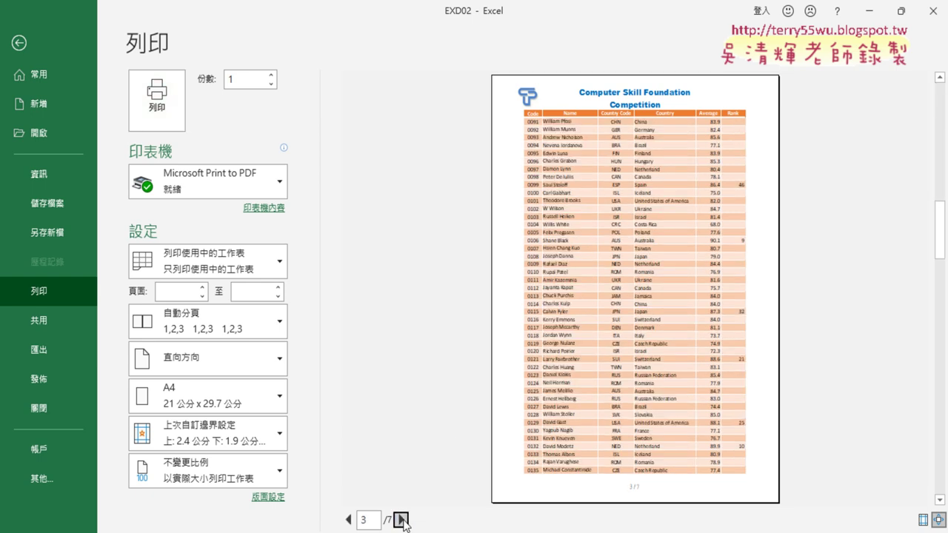
left_click(401, 521)
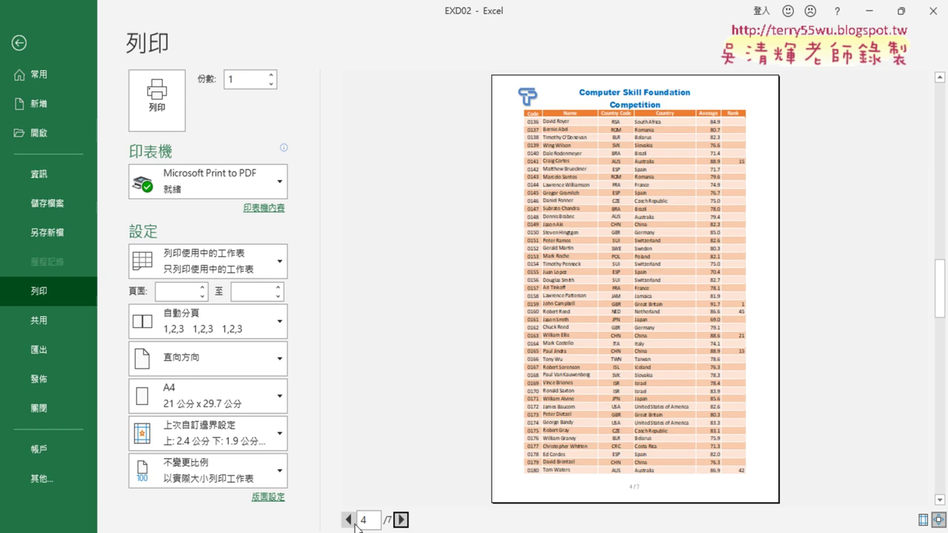
left_click(348, 520)
left_click(401, 520)
left_click(401, 520)
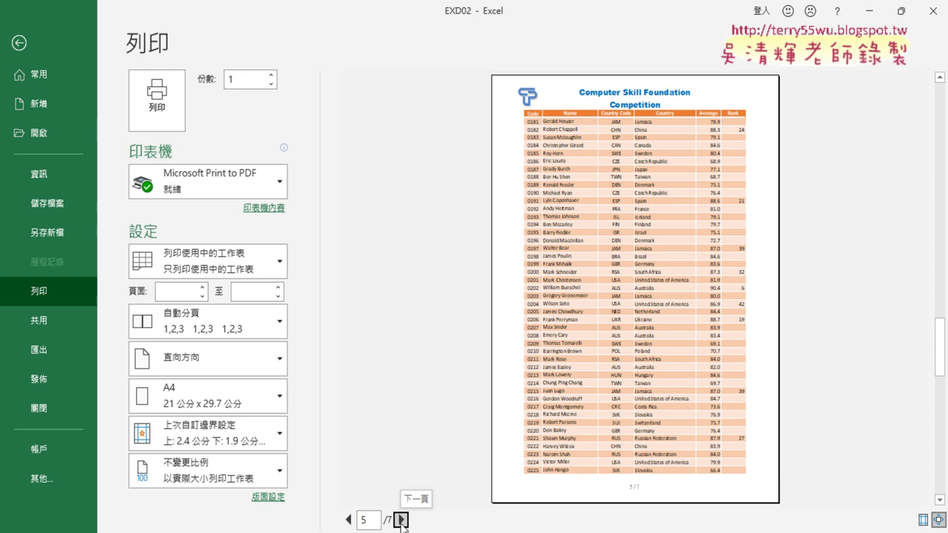
left_click(401, 520)
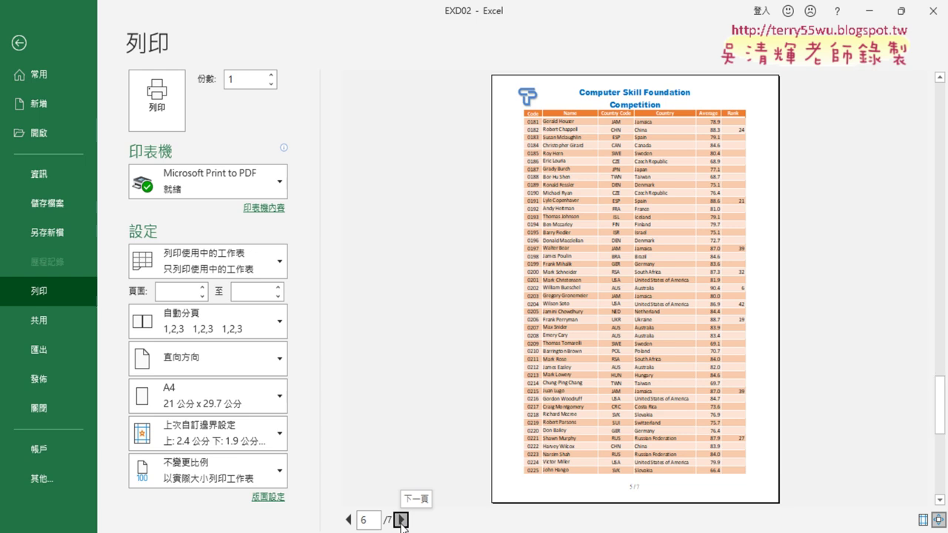
left_click(401, 520)
left_click(347, 521)
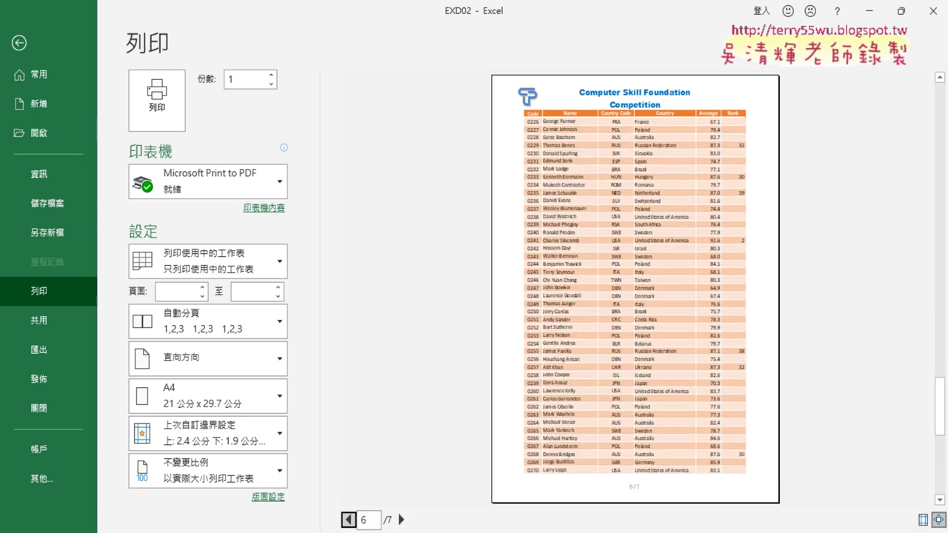
key("alt+Tab")
Save the workbook under the name EXA208 through Save As > Browse, then close Excel.
left_click(38, 233)
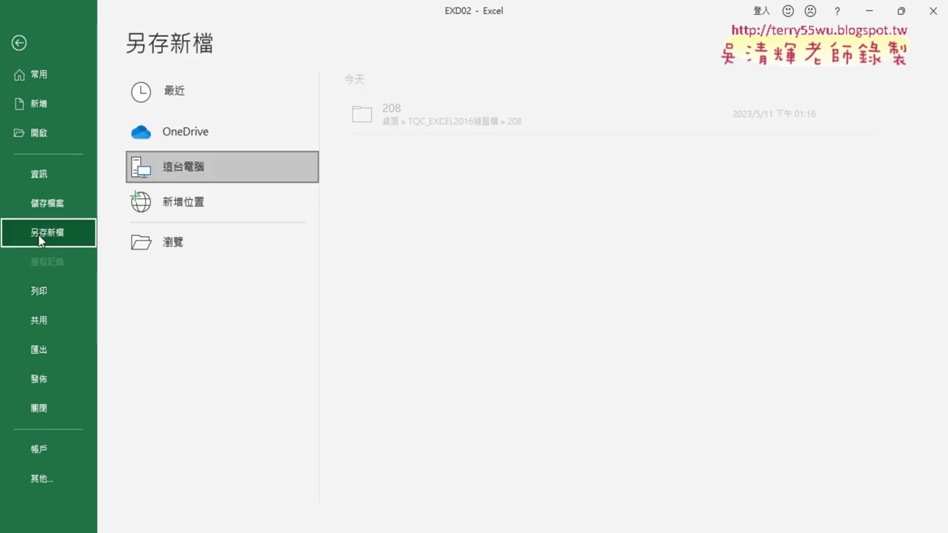
left_click(186, 247)
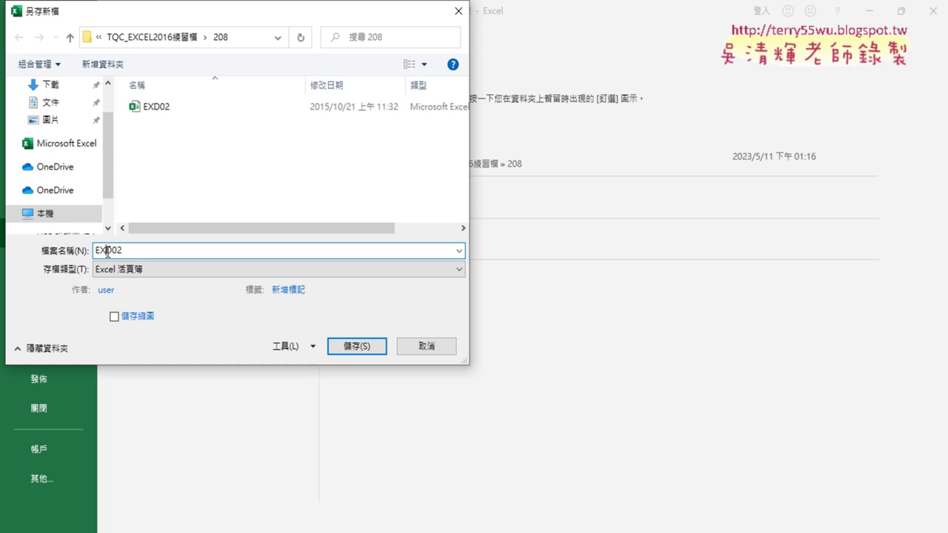
left_click_drag(108, 251, 229, 253)
type("A")
type("208")
key("Return")
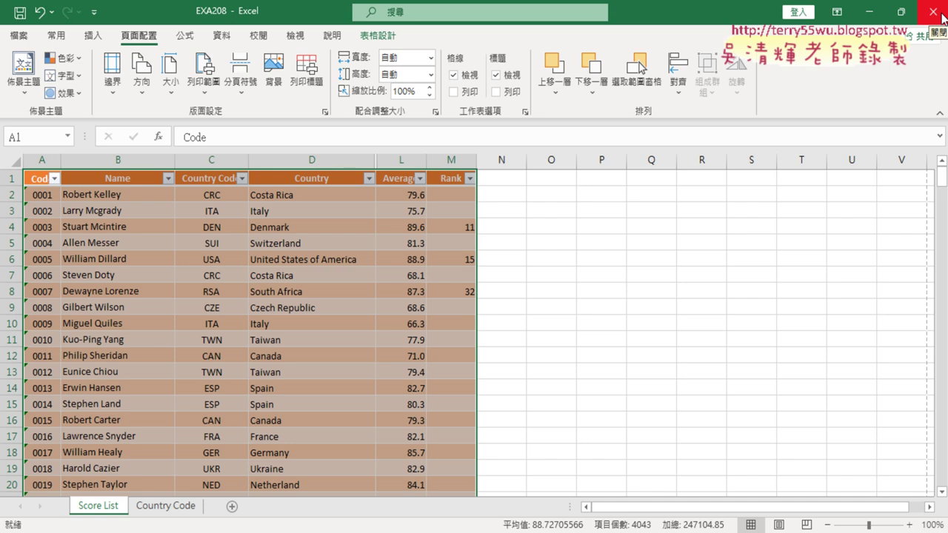
left_click(933, 12)
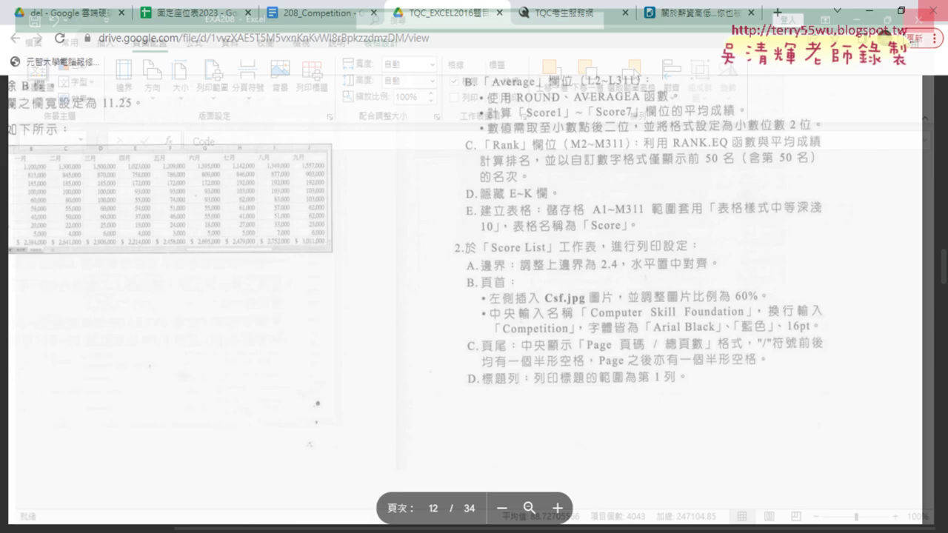